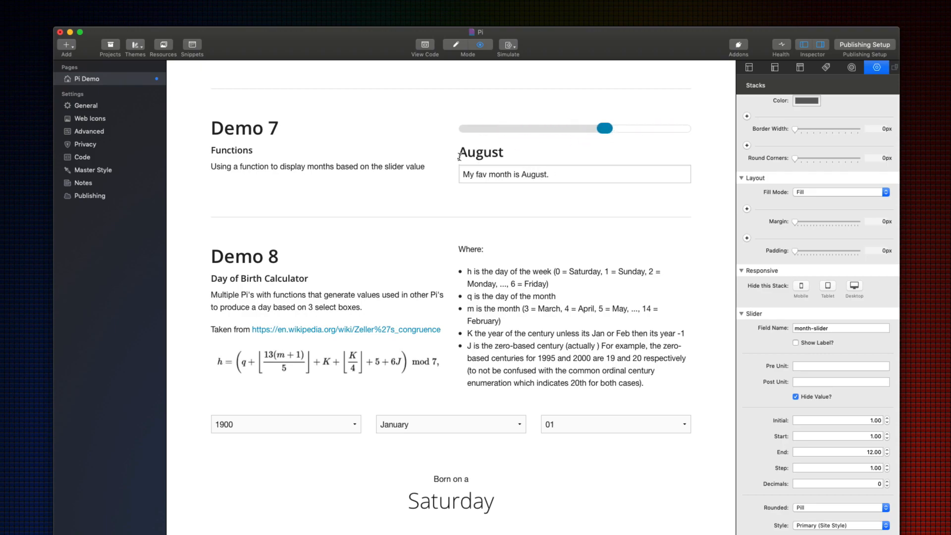
Move the Demo 7 month slider to October in the preview, highlight the month heading, and return to edit mode.
left_click_drag(457, 152, 526, 151)
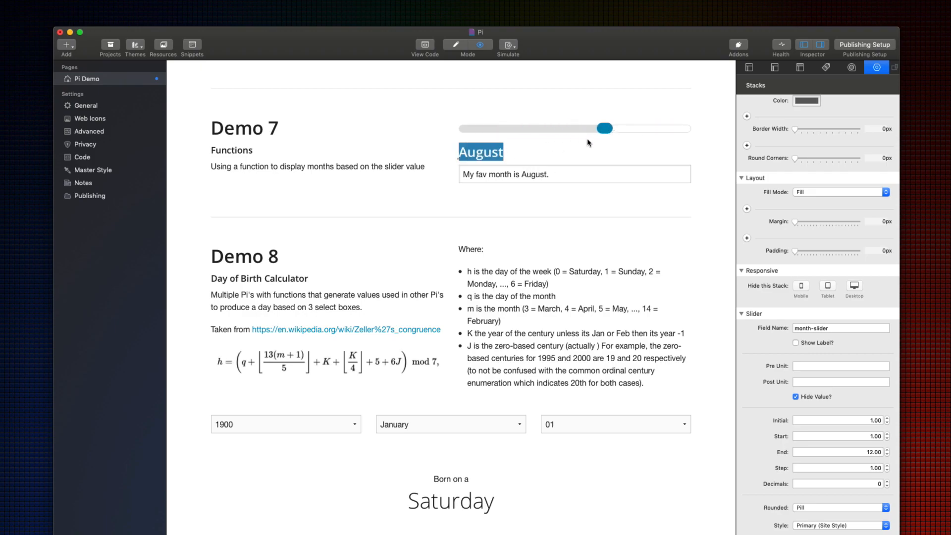
left_click_drag(604, 129, 643, 144)
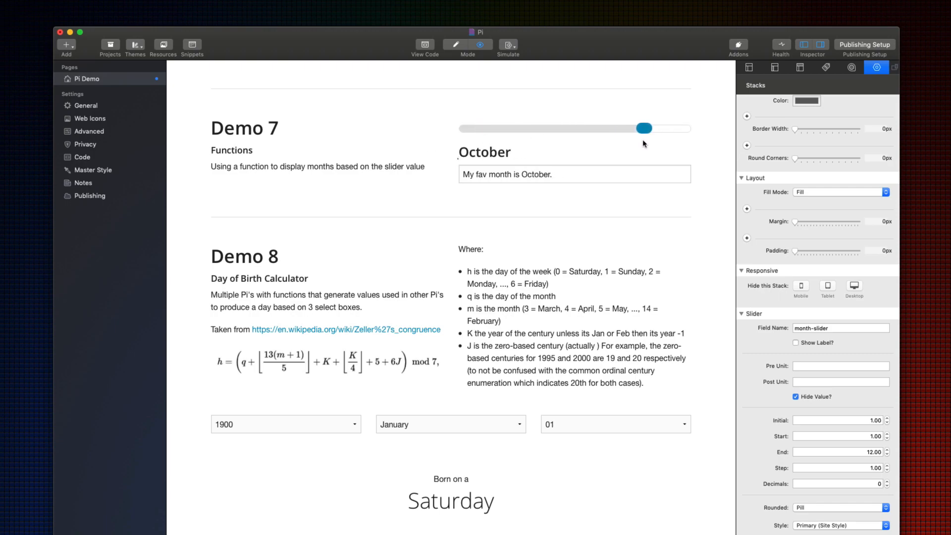
double_click(478, 155)
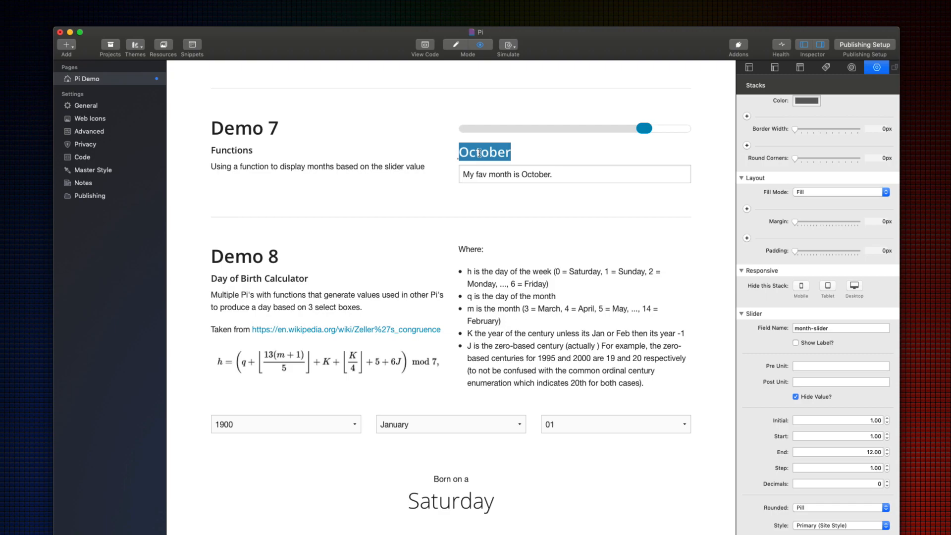
left_click(479, 152)
key("super+r")
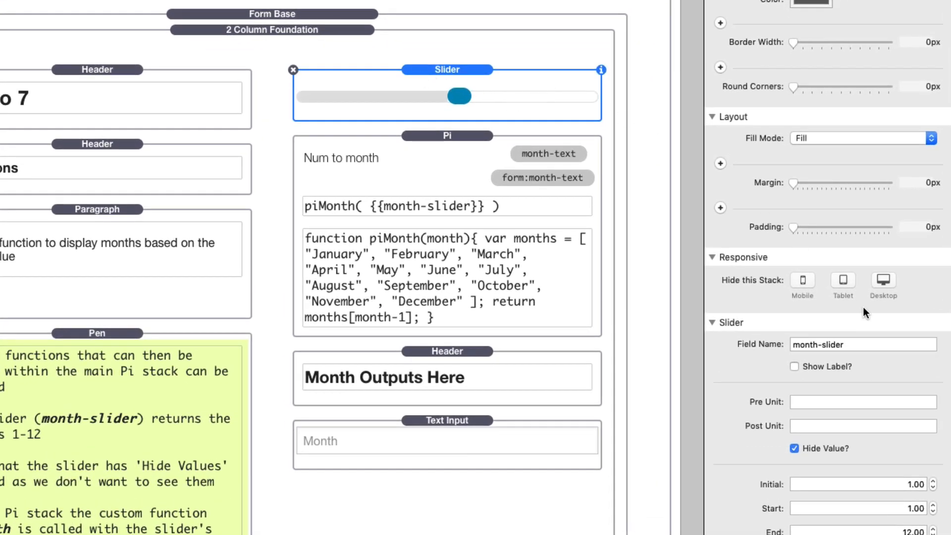
Turn off Hide Value for the Slider stack with the field name month-slider.
left_click(855, 343)
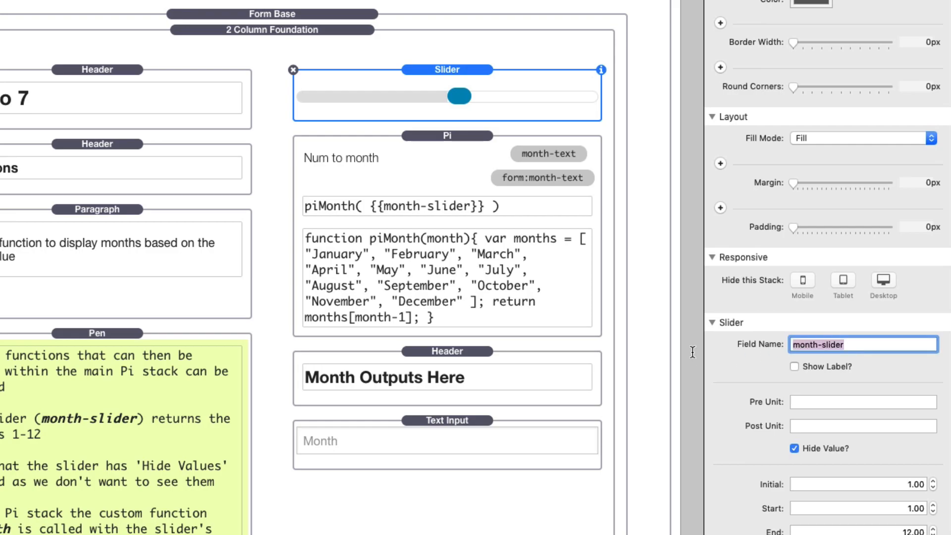
left_click(858, 348)
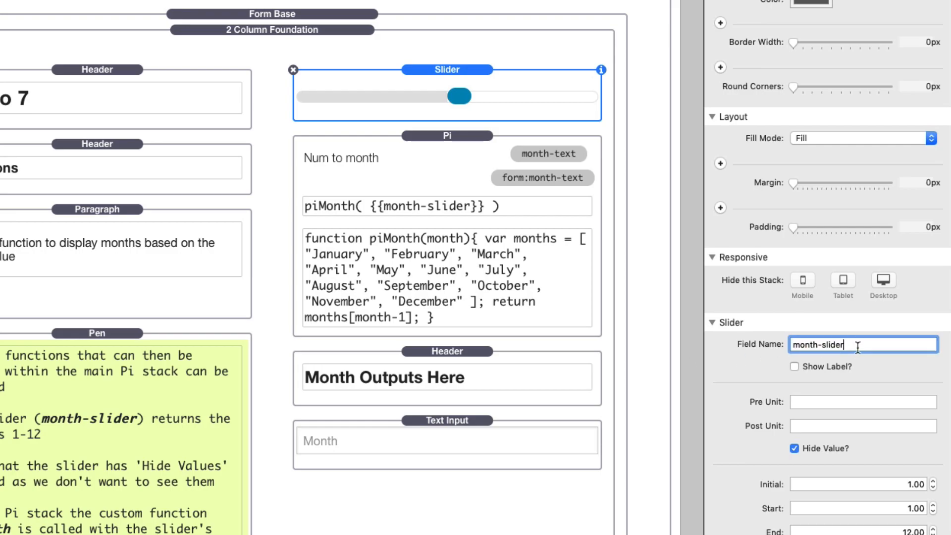
left_click(794, 448)
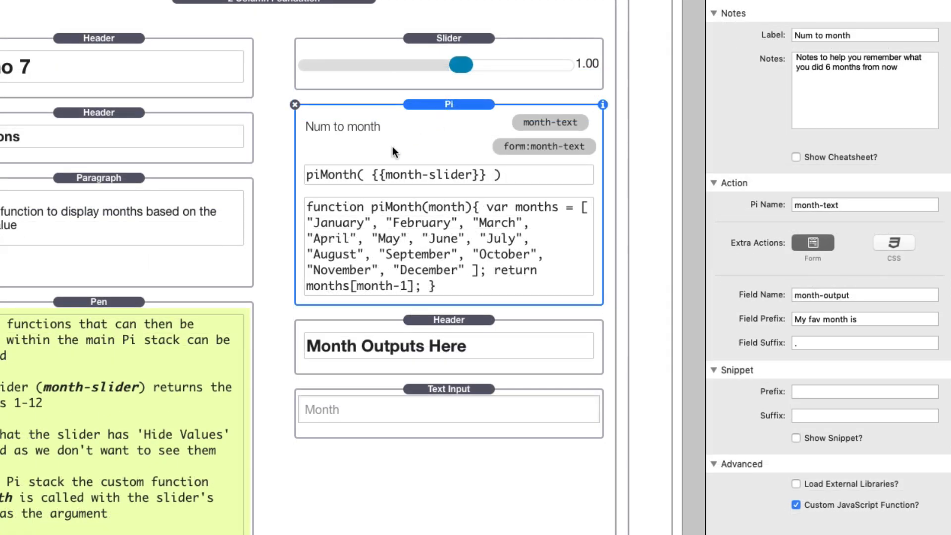
Open the custom piMonth JavaScript function in the Num to month Pi stack for editing and select all of its code.
left_click(333, 177)
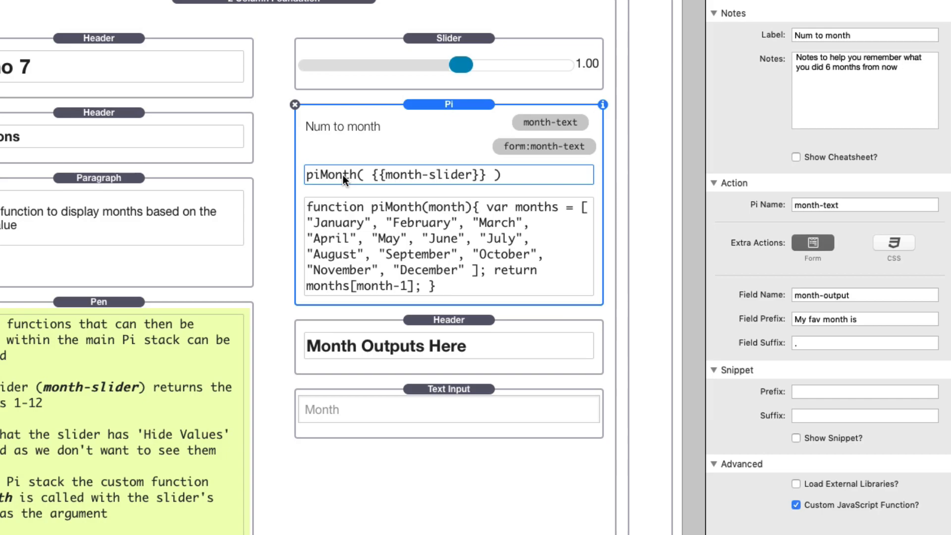
left_click(365, 221)
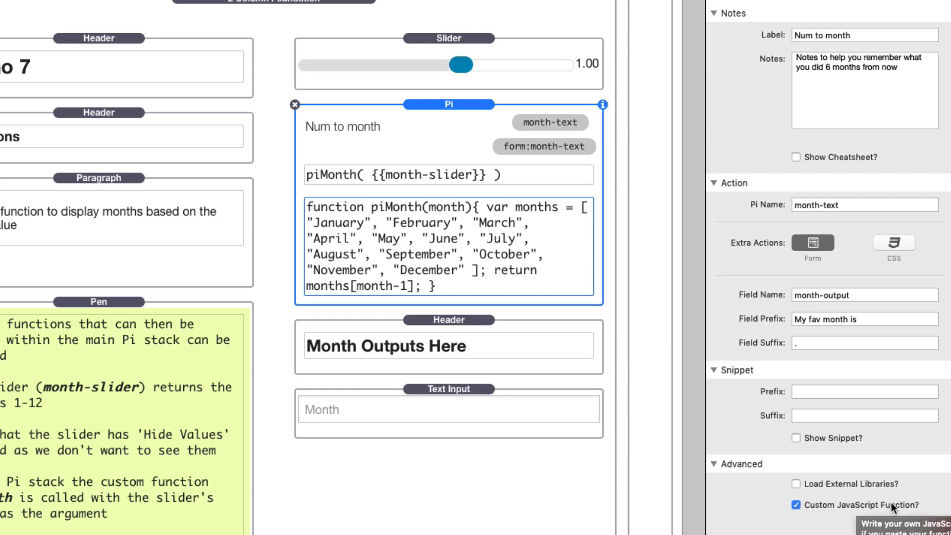
left_click(798, 505)
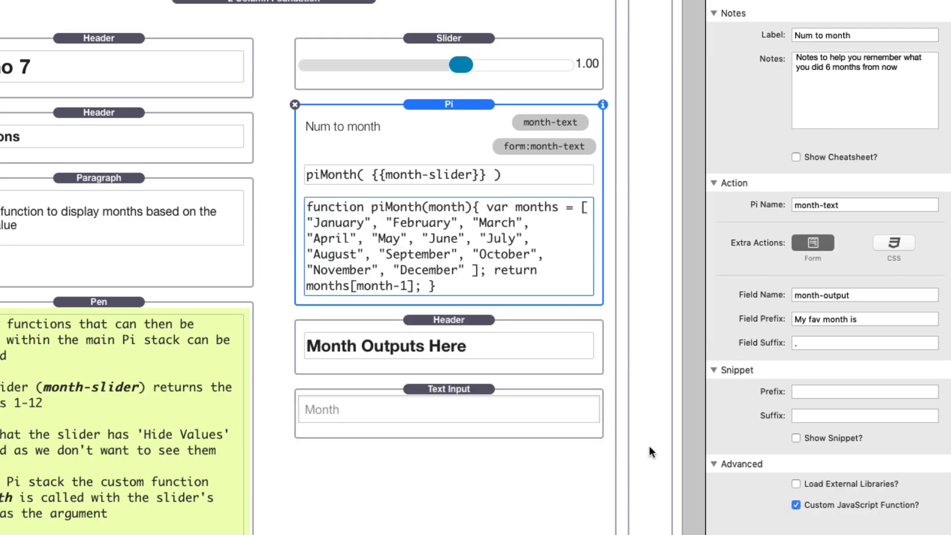
left_click(437, 240)
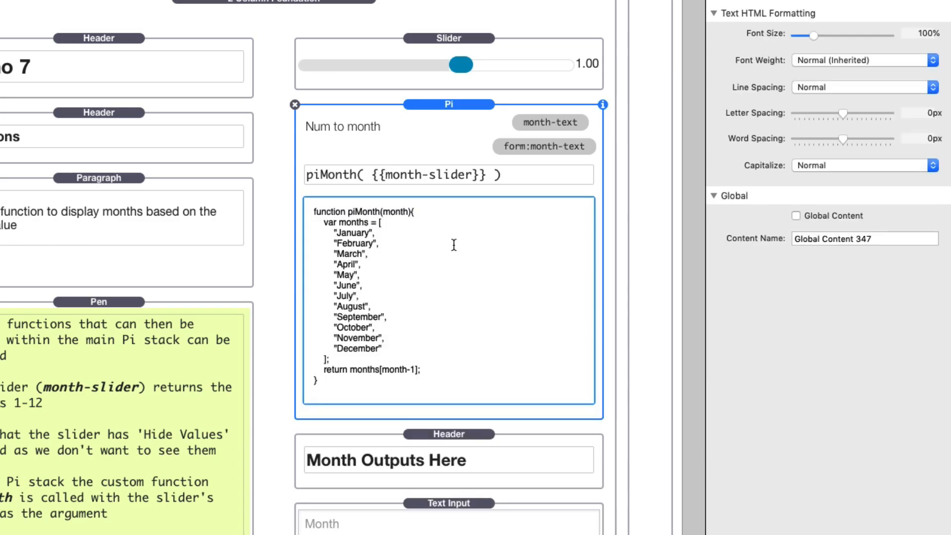
left_click_drag(311, 210, 456, 417)
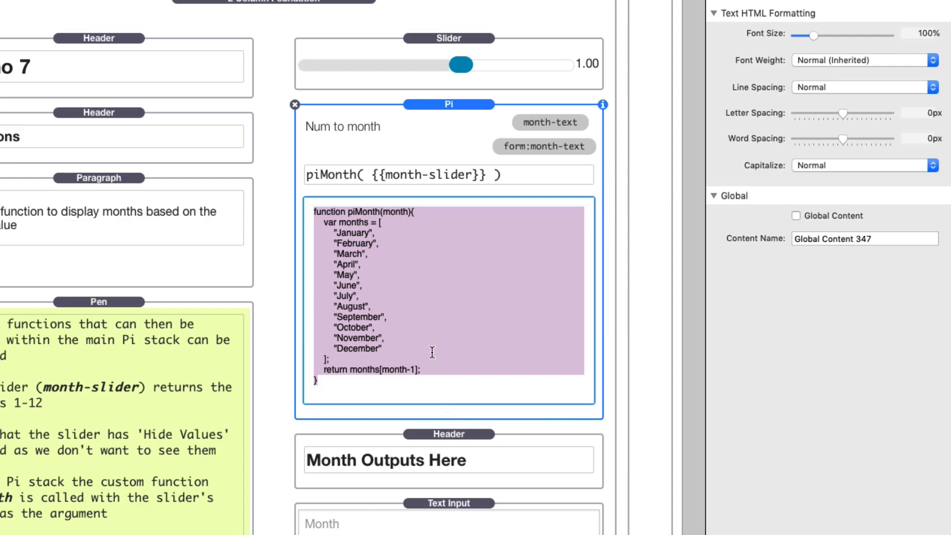
left_click(431, 322)
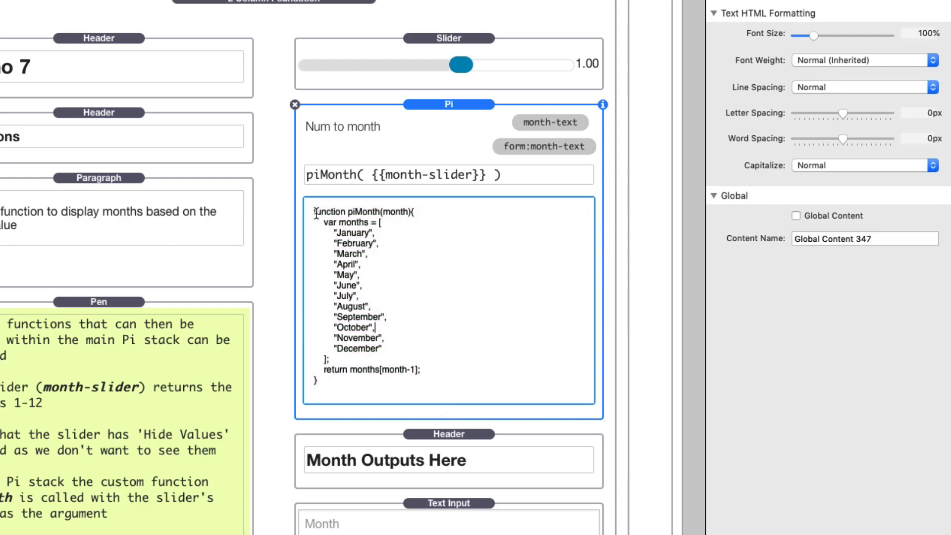
left_click_drag(314, 211, 401, 395)
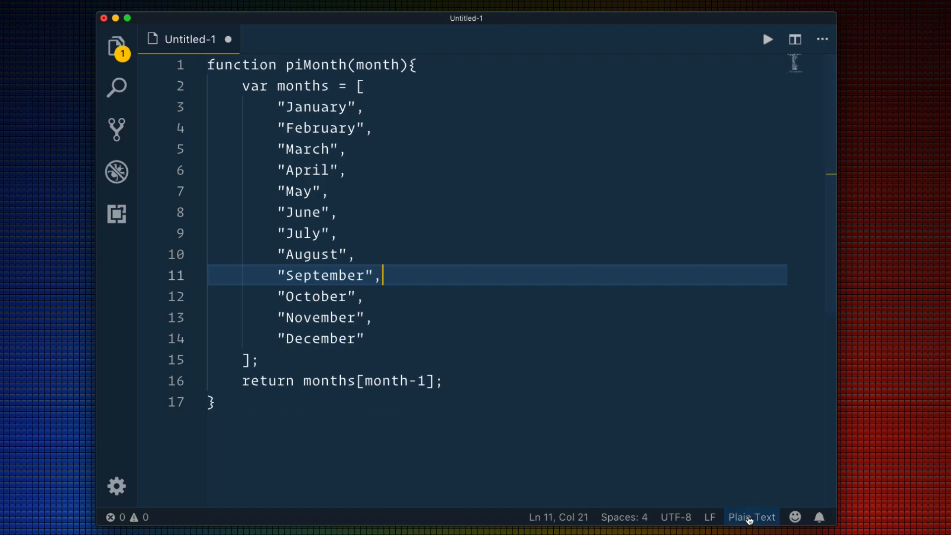
In Visual Studio Code, set the language mode of the untitled file holding the piMonth function to JavaScript.
left_click(749, 518)
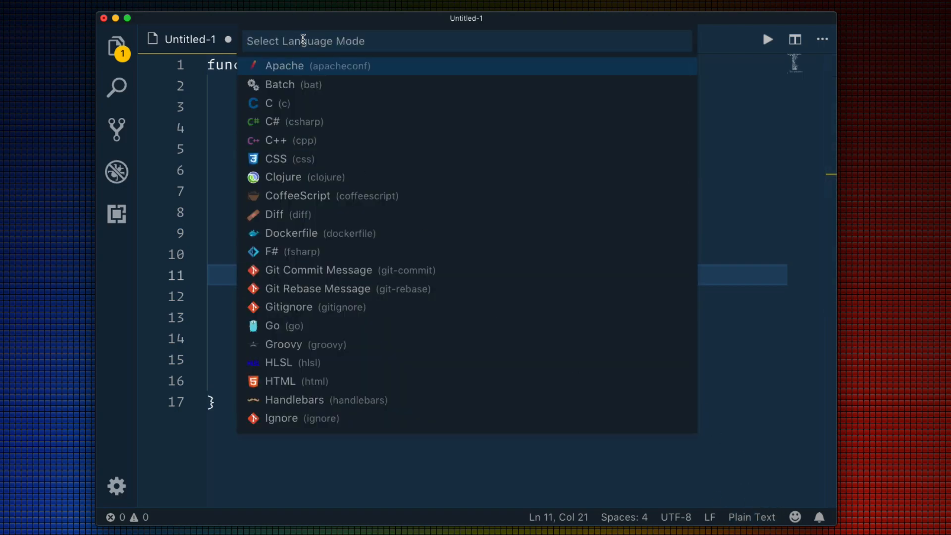
type("ja")
key("Down")
key("Return")
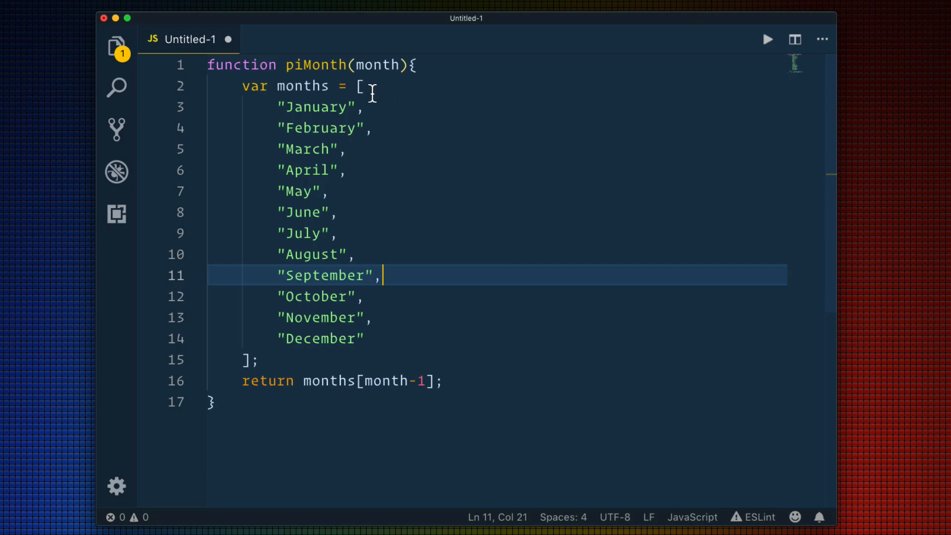
Delete the comma after "February" in the months array, examine the marked "March" line, and put the comma back.
mouse_move(220, 75)
left_click(374, 130)
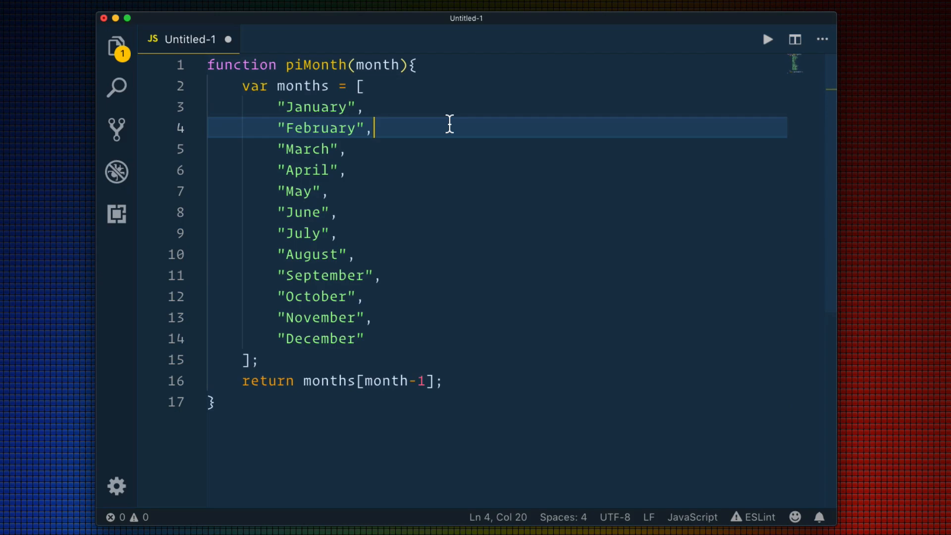
key("BackSpace")
left_click(465, 175)
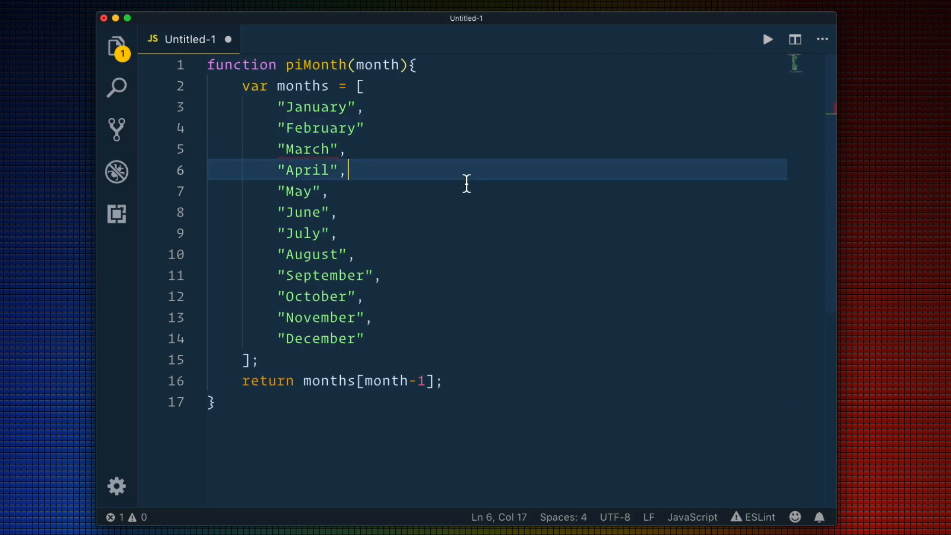
left_click(502, 341)
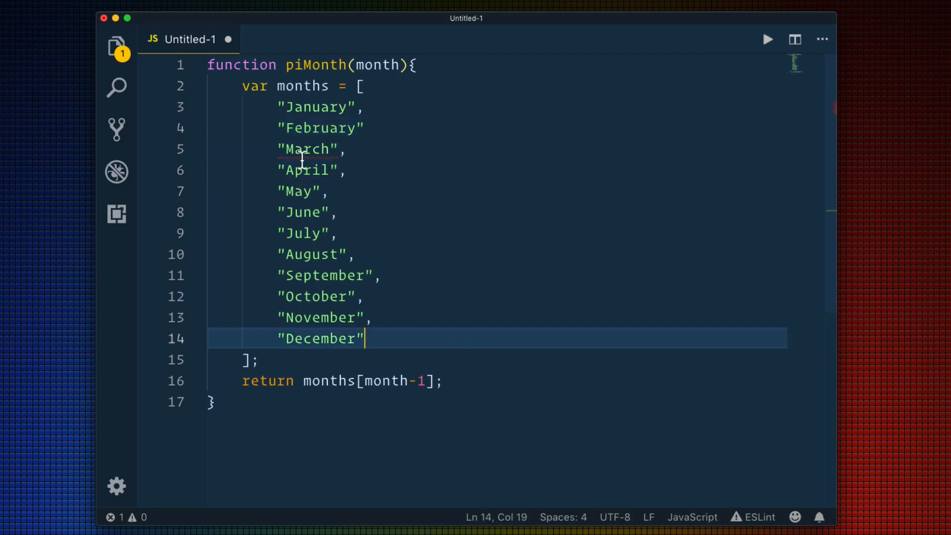
mouse_move(319, 164)
left_click(372, 130)
type(",")
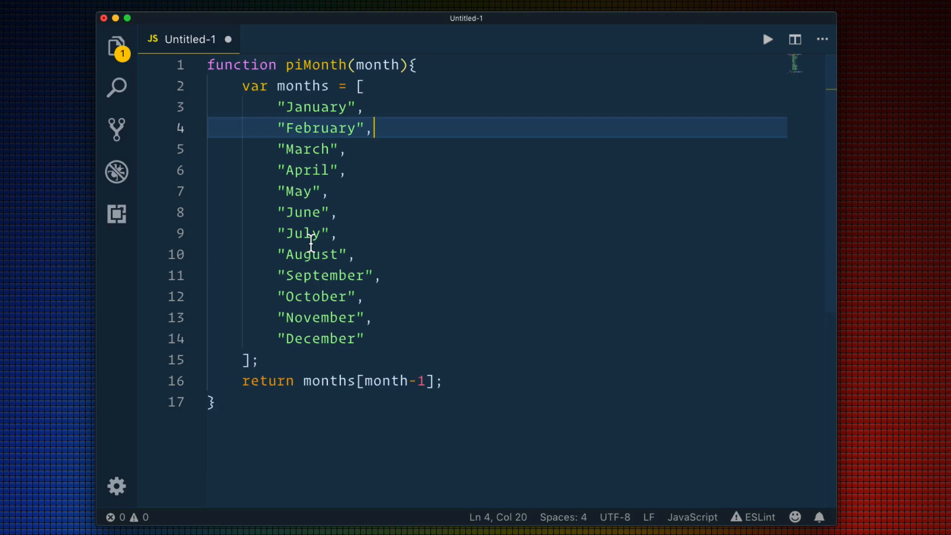
Switch to RapidWeaver and copy the piMonth( {{month-slider}} ) call from the Num to month Pi stack.
left_click(246, 438)
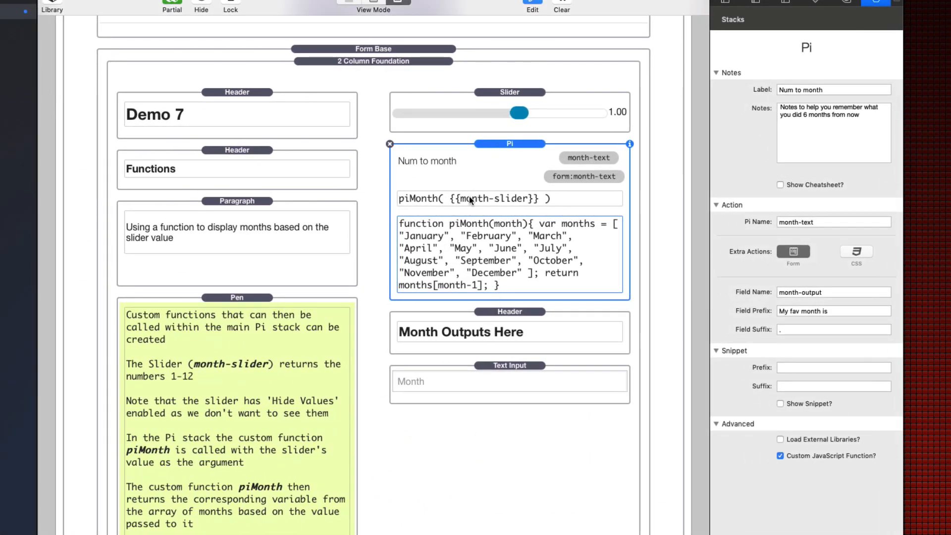
double_click(470, 199)
triple_click(453, 199)
key("super+c")
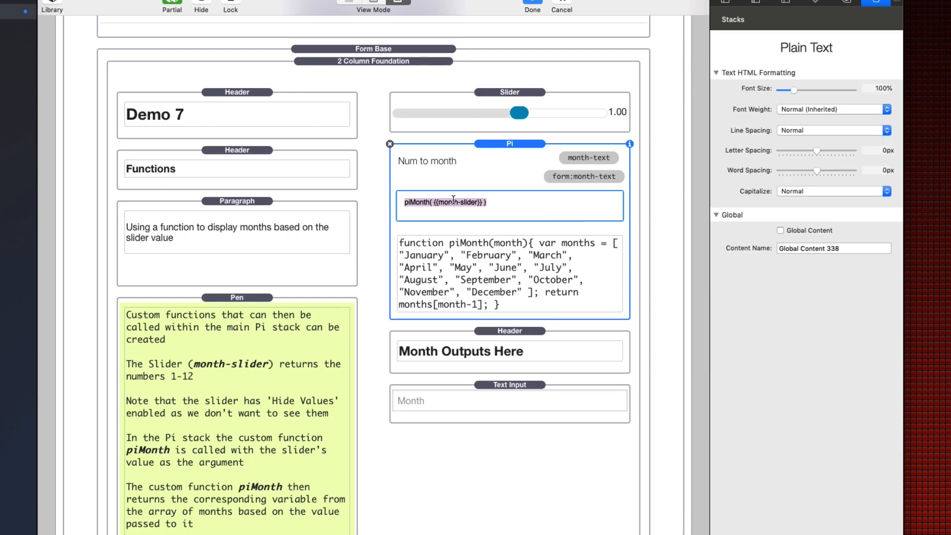
left_click(457, 171)
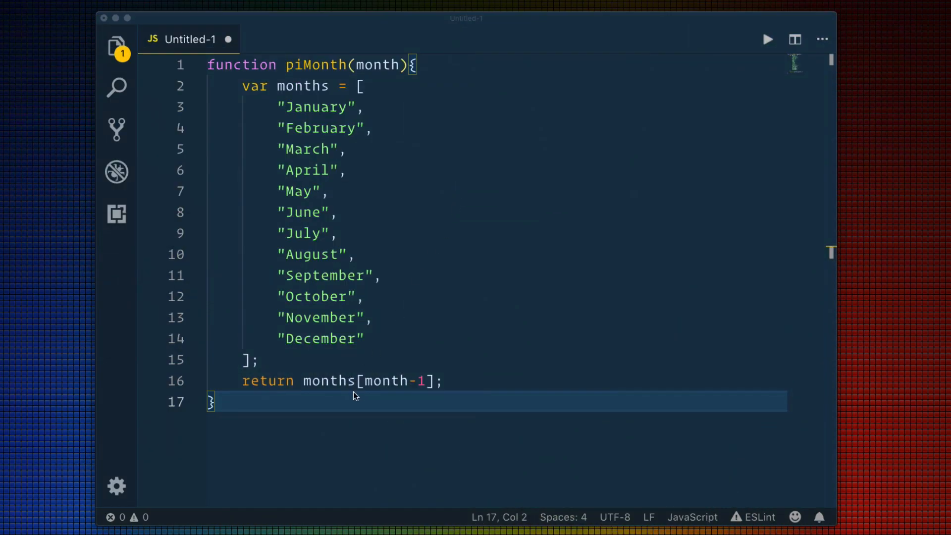
Back in Visual Studio Code, paste the piMonth( {{month-slider}} ) call below the function, separated by a blank line.
left_click(355, 396)
key("Return")
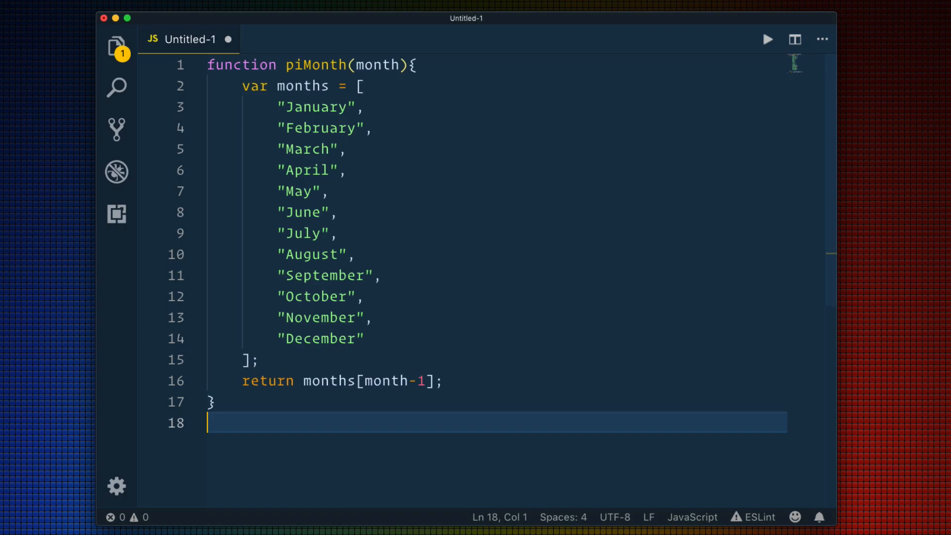
key("Return")
key("super+v")
left_click(426, 401)
left_click(463, 387)
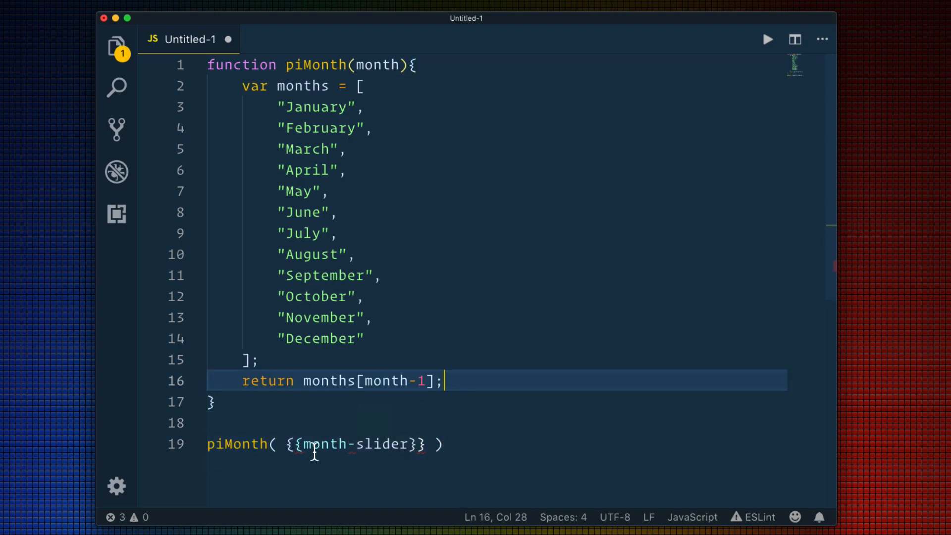
Examine the pasted piMonth call by highlighting its {{month-slider}} argument and the word month within it.
left_click(217, 434)
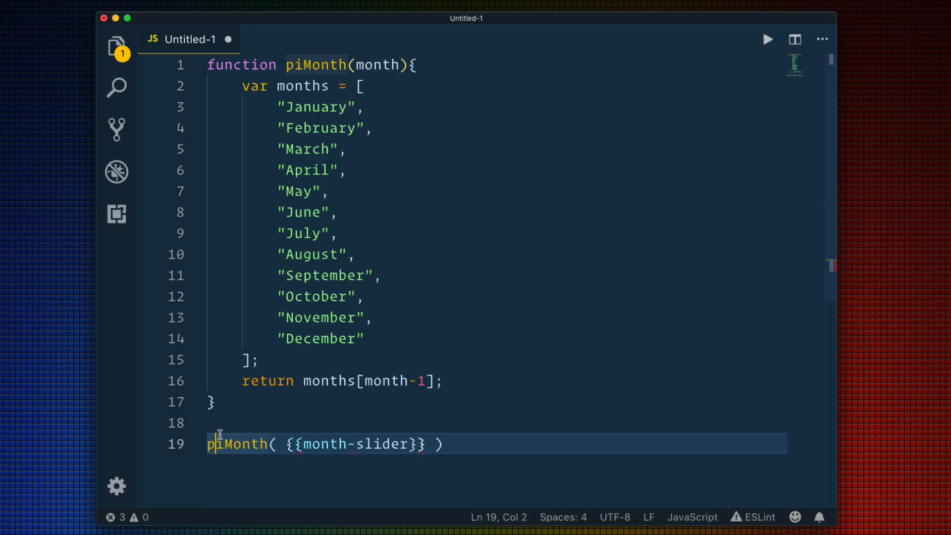
left_click(279, 448)
left_click_drag(291, 448, 427, 448)
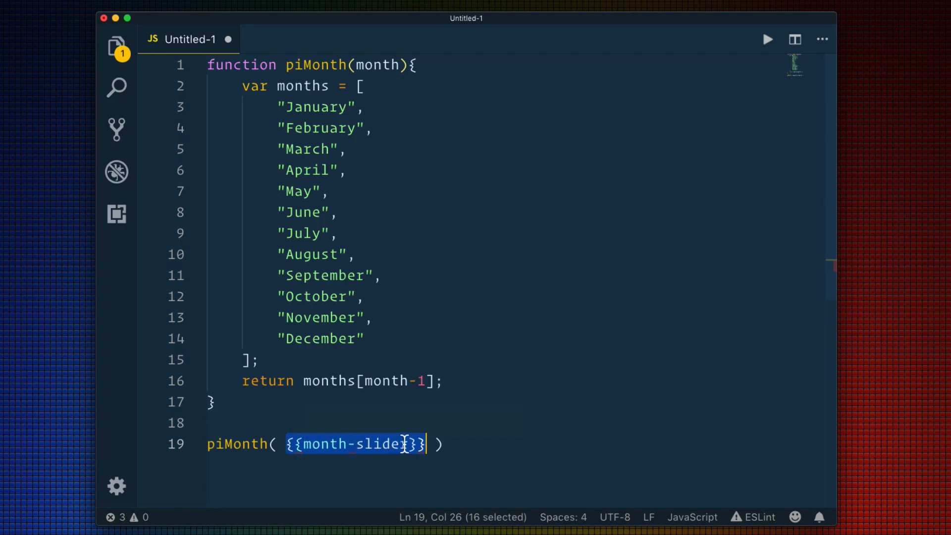
left_click(426, 445)
left_click_drag(427, 445, 291, 452)
left_click(291, 450)
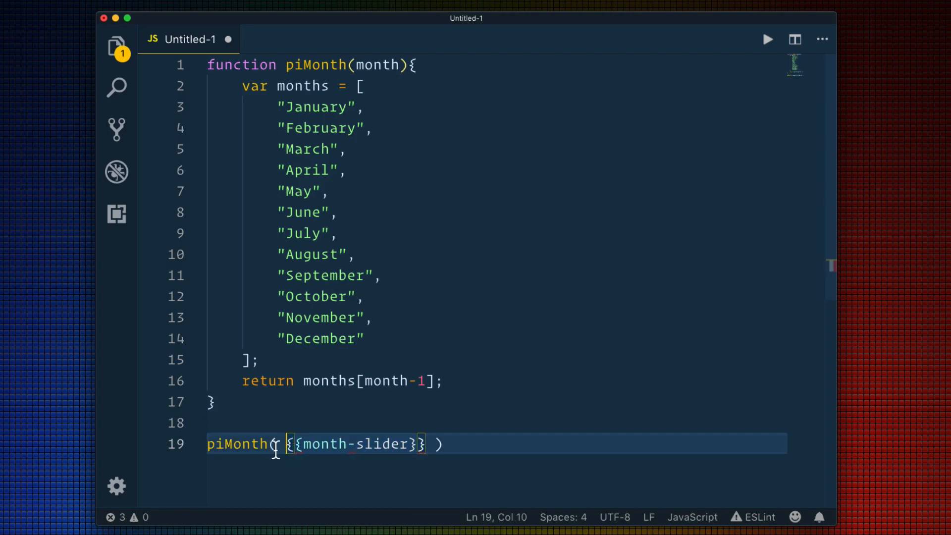
double_click(315, 445)
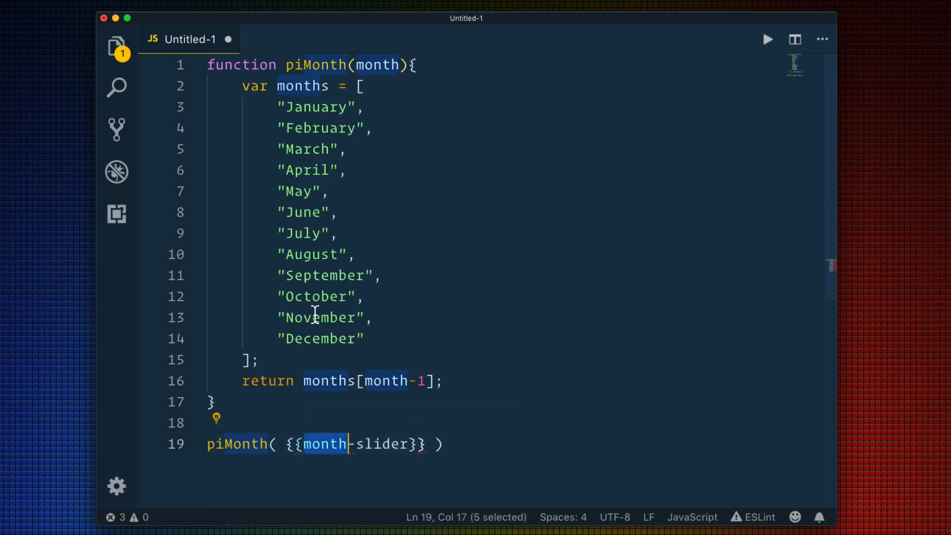
left_click(310, 395)
Copy {{month-slider}} onto a new first line inside the piMonth function, and remove that line again.
left_click_drag(292, 451, 431, 454)
key("super+c")
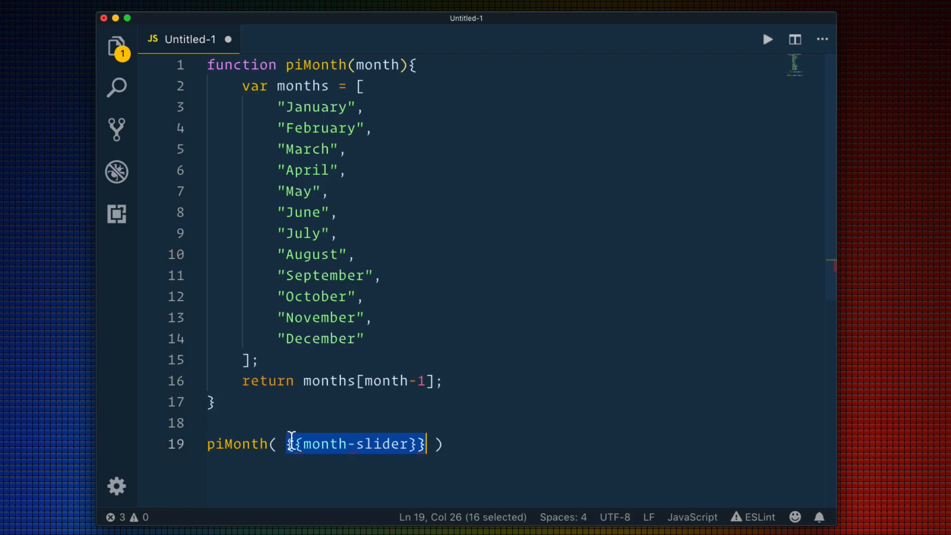
left_click(434, 65)
key("Return")
key("super+v")
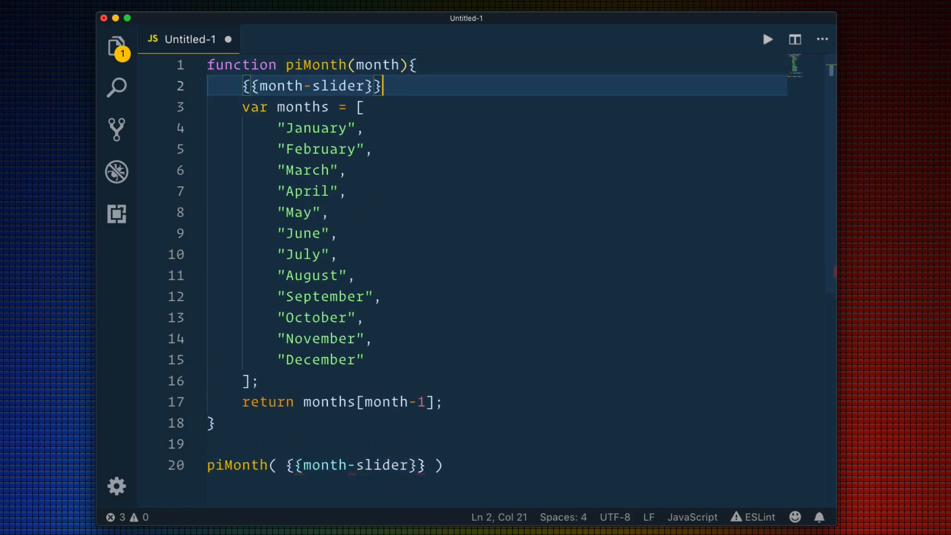
key("super+shift+Left")
key("BackSpace")
key("BackSpace")
key("BackSpace")
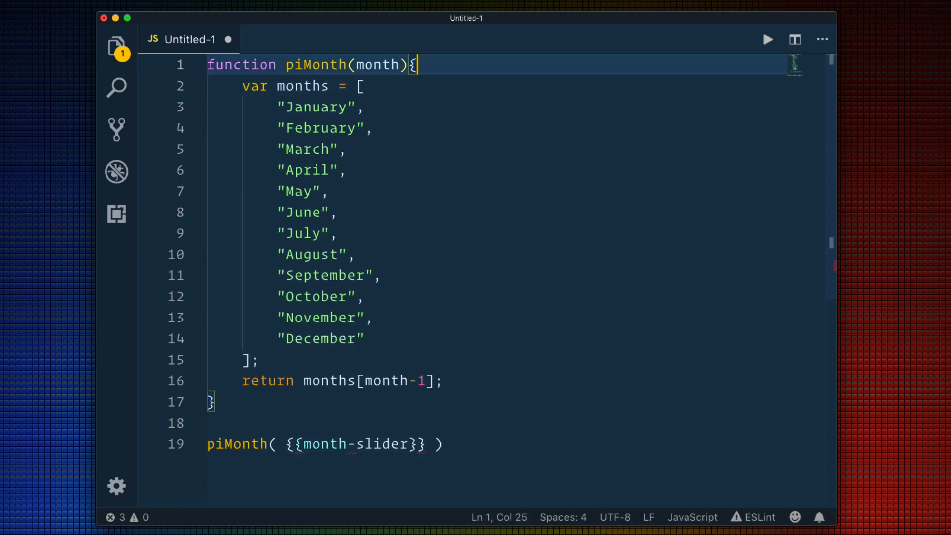
Inspect the error flagged at the inner opening brace of {{month-slider}} in the piMonth call.
left_click(422, 118)
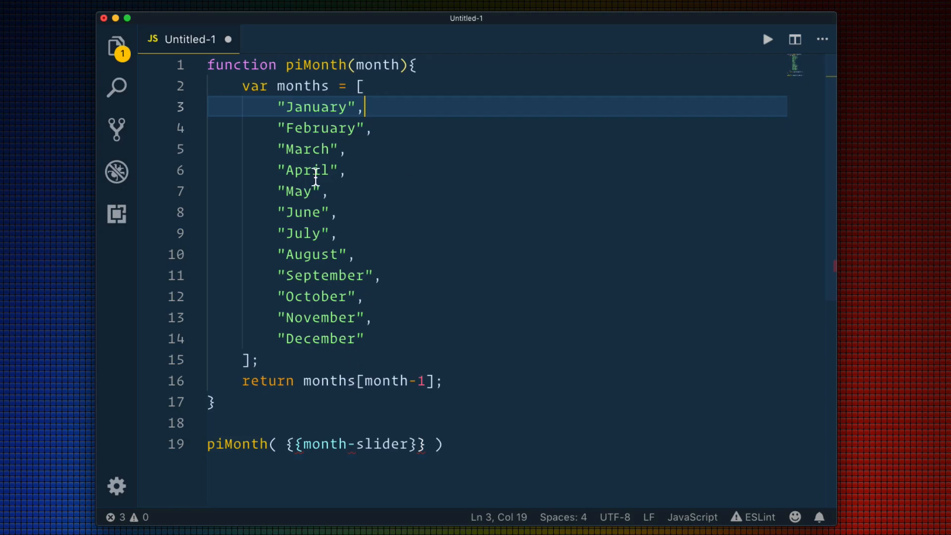
mouse_move(303, 453)
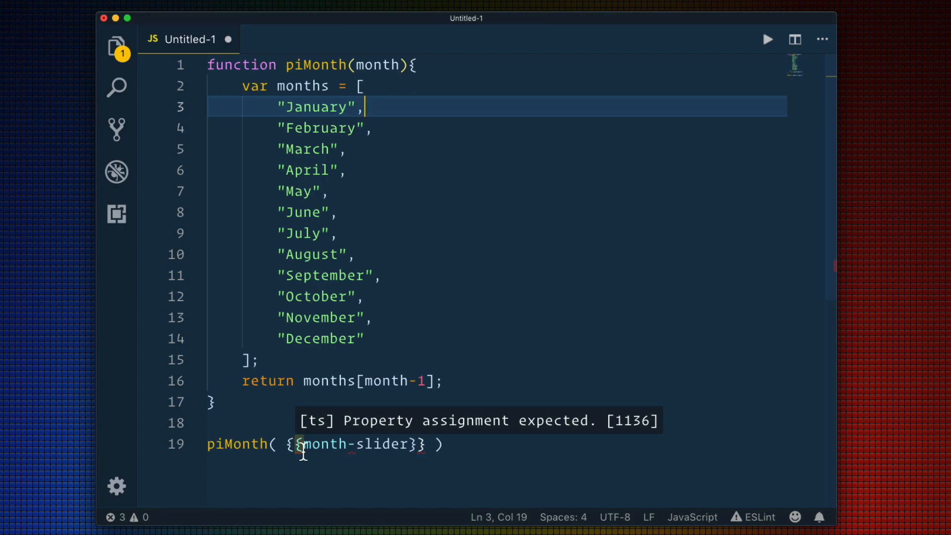
left_click(302, 451)
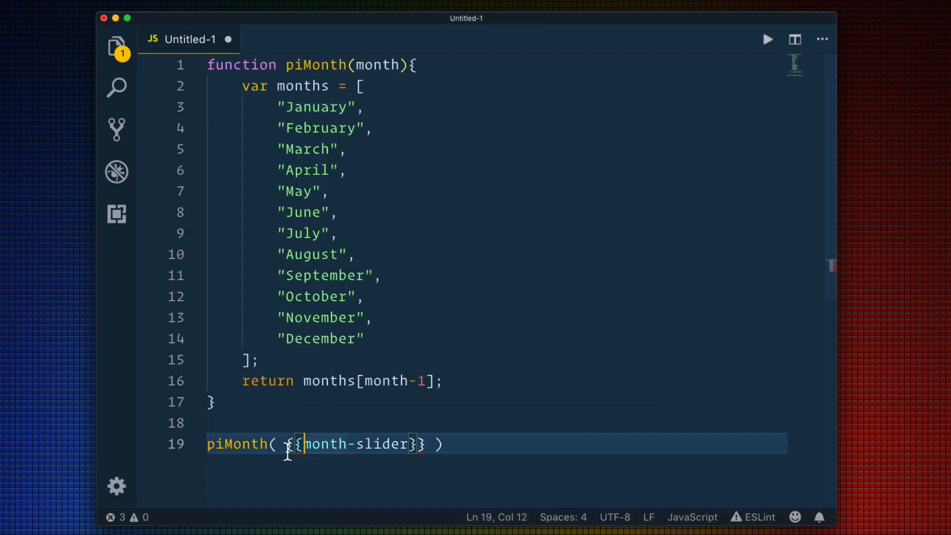
Examine the piMonth call on line 19, its {{month-slider}} argument, and the month parameter in the function header.
left_click_drag(210, 451, 504, 462)
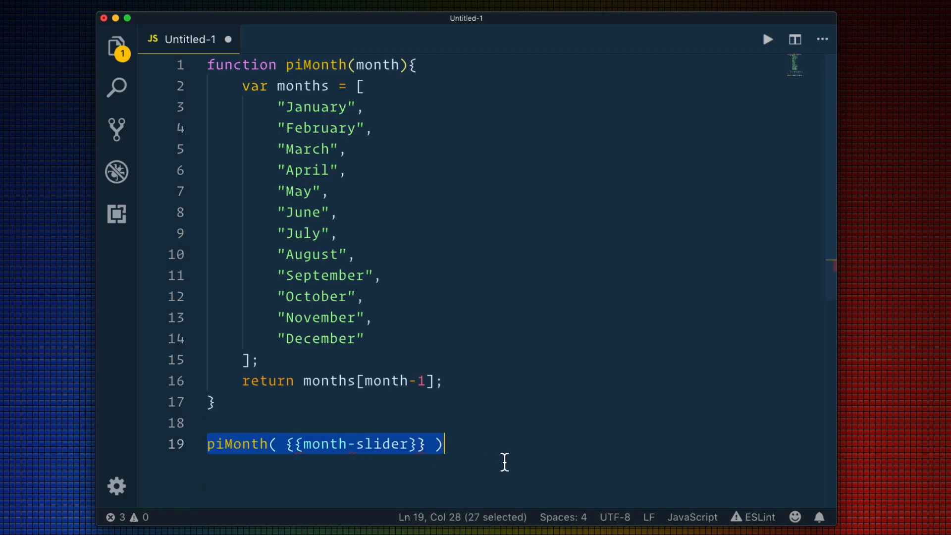
left_click(455, 428)
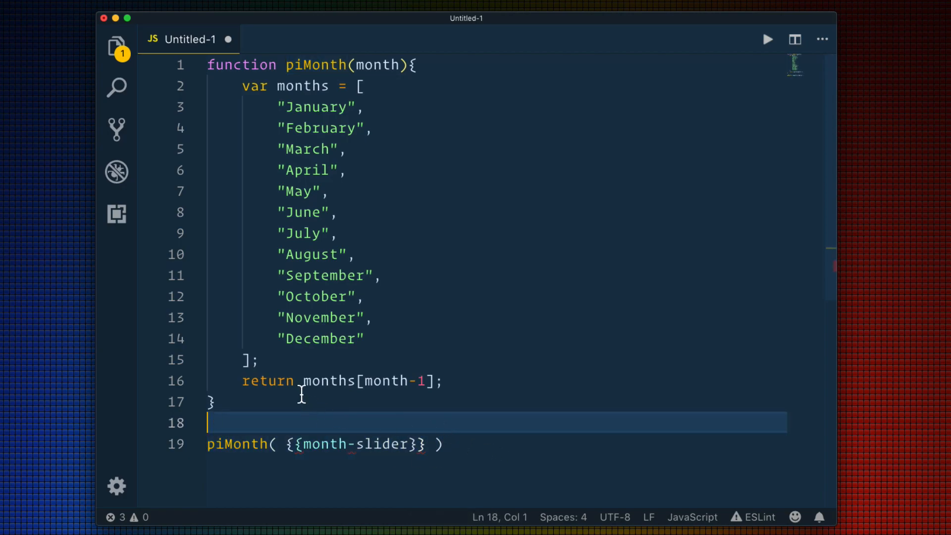
left_click(288, 403)
left_click_drag(287, 448, 429, 442)
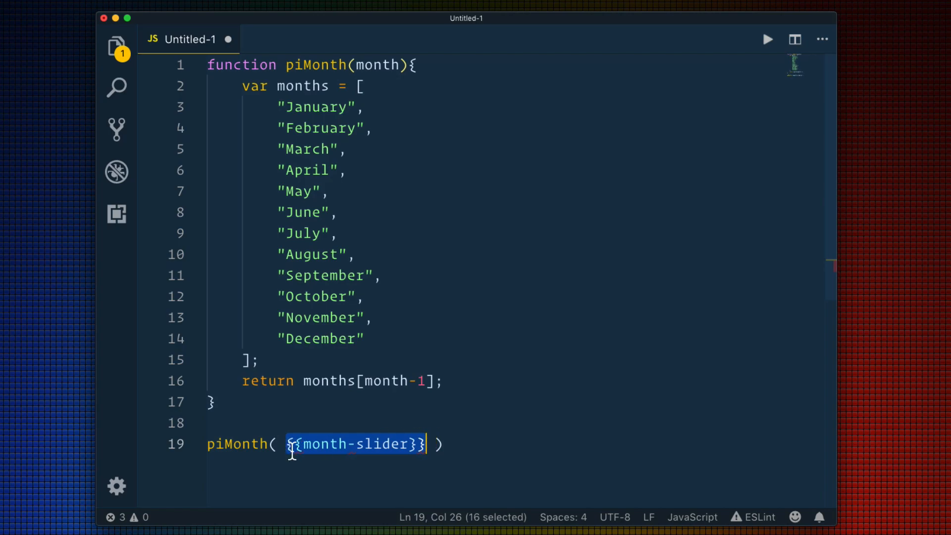
left_click(375, 66)
double_click(329, 64)
left_click(371, 73)
double_click(371, 72)
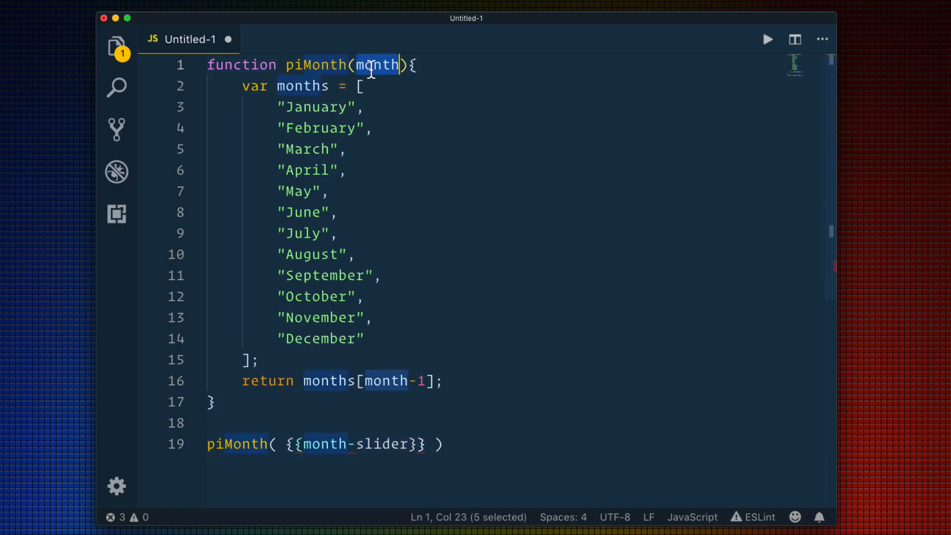
mouse_move(368, 68)
Delete the piMonth( {{month-slider}} ) call and its line below the function.
triple_click(352, 445)
key("BackSpace")
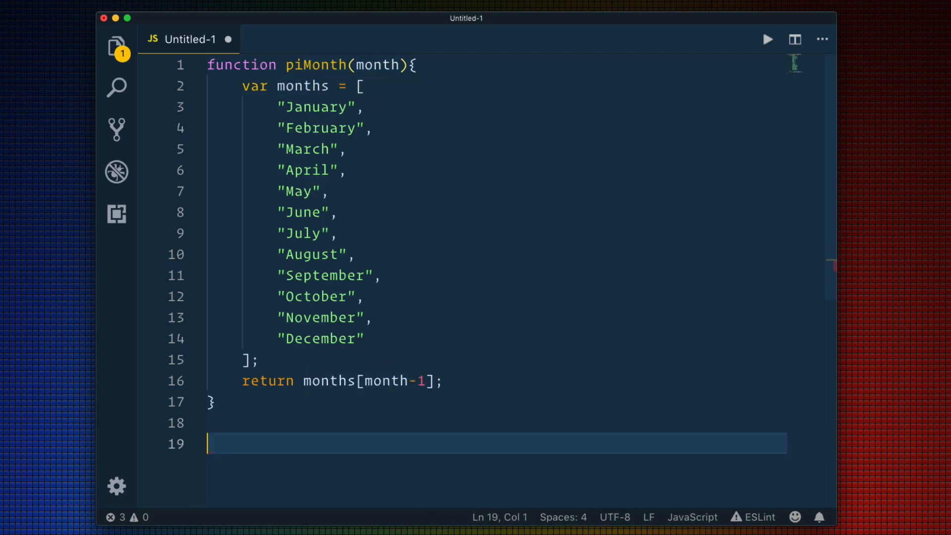
key("BackSpace")
left_click(372, 359)
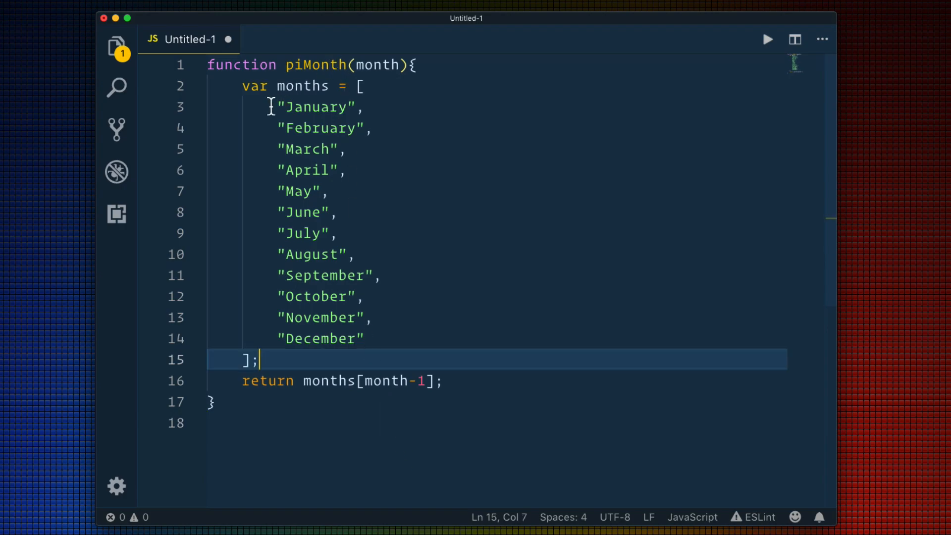
Examine the whole months array declaration, the return statement, and the month-1 index within it.
left_click(245, 92)
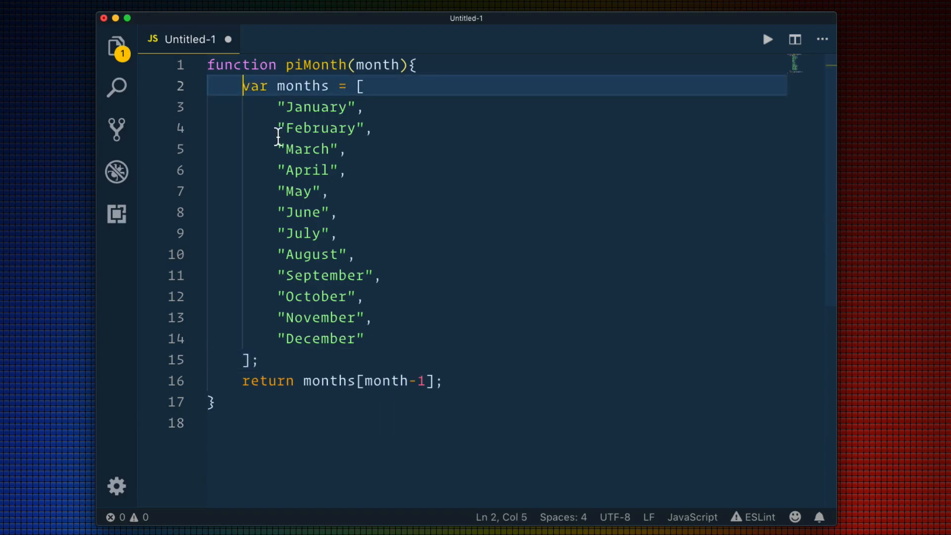
left_click(314, 361, "shift")
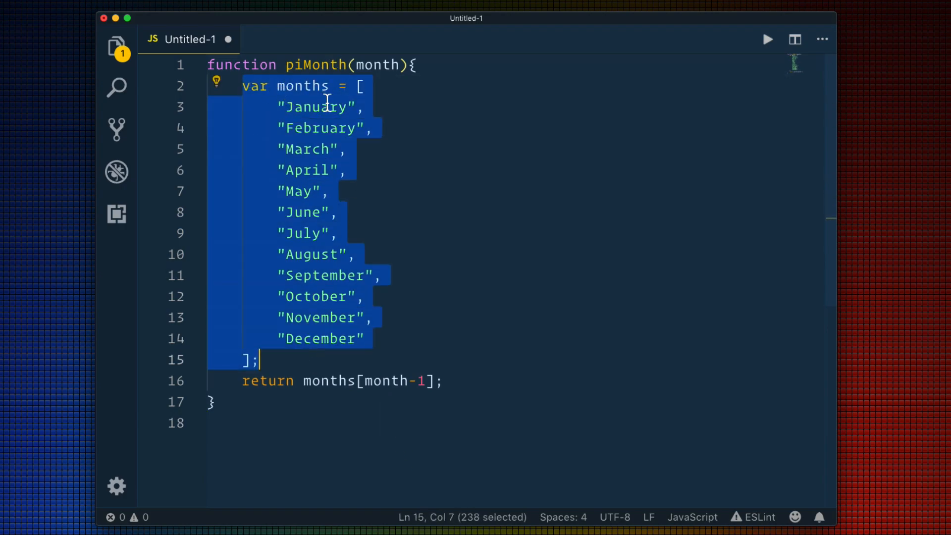
mouse_move(308, 92)
left_click(324, 107)
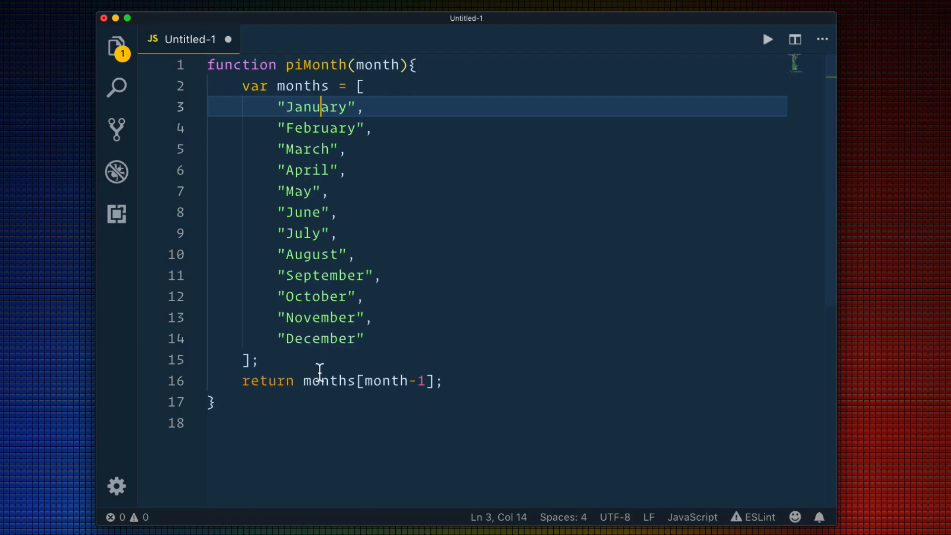
left_click_drag(243, 382, 444, 385)
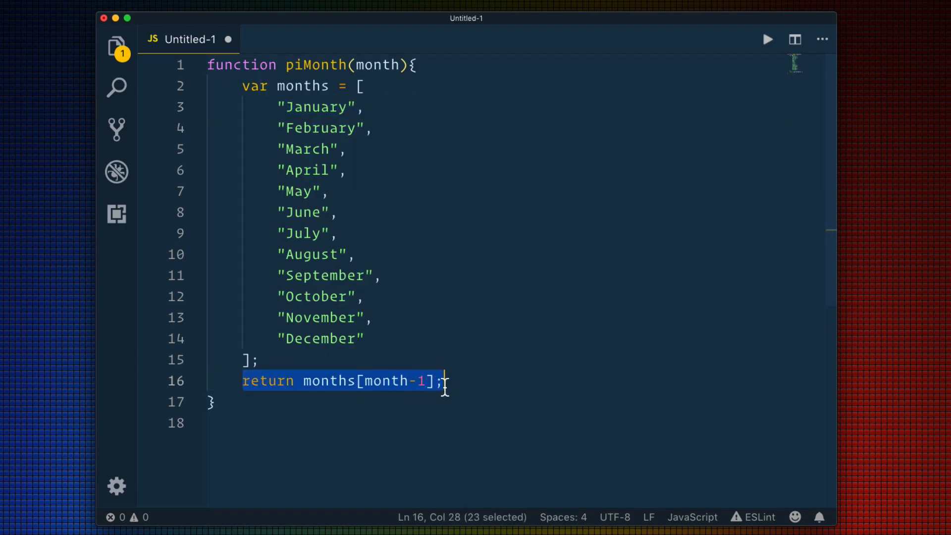
left_click(338, 387)
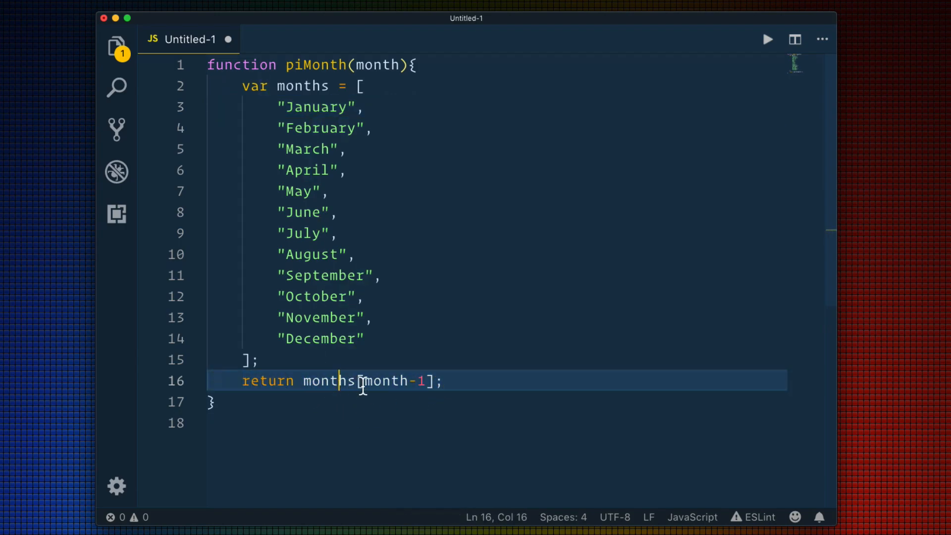
left_click_drag(365, 386, 426, 389)
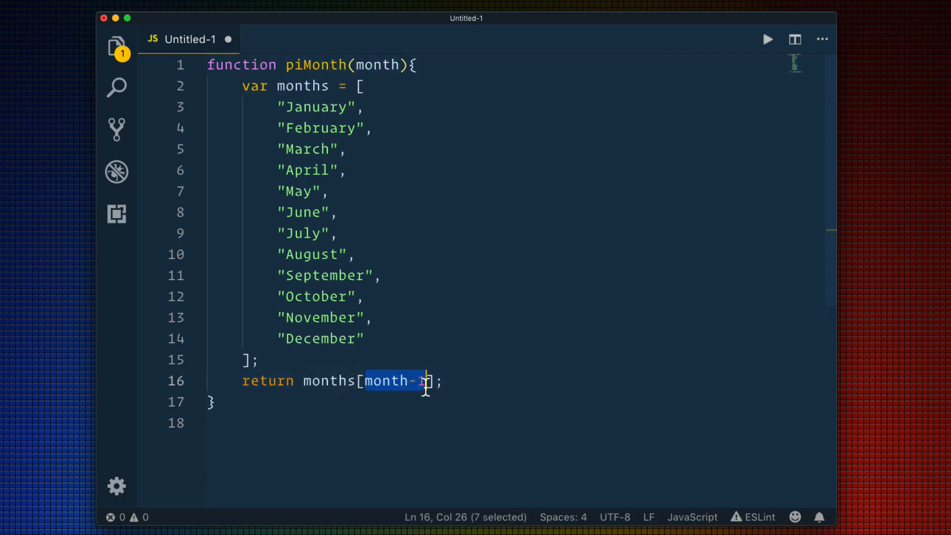
left_click(455, 394)
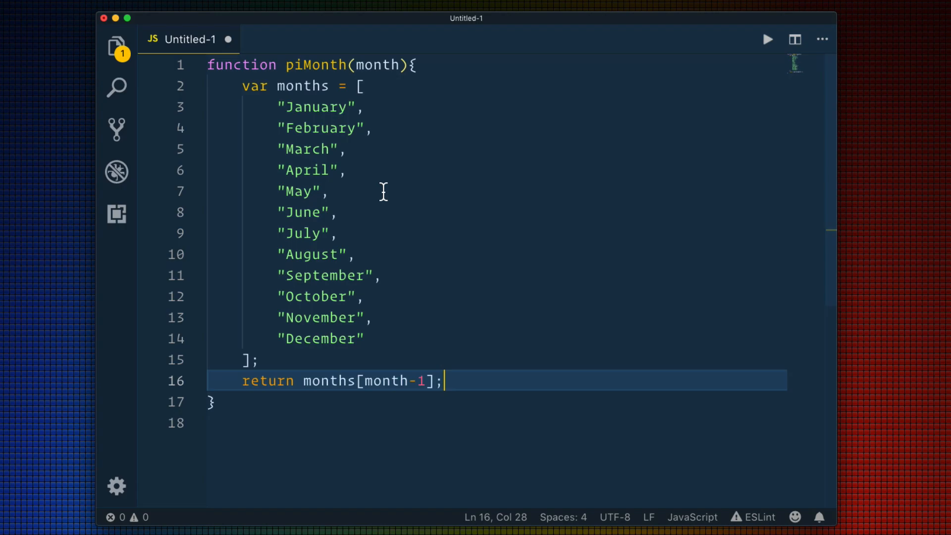
Replace the month-1 index in the return statement with 0 and point out January in the array.
left_click_drag(365, 382, 425, 389)
type("0")
left_click(463, 384)
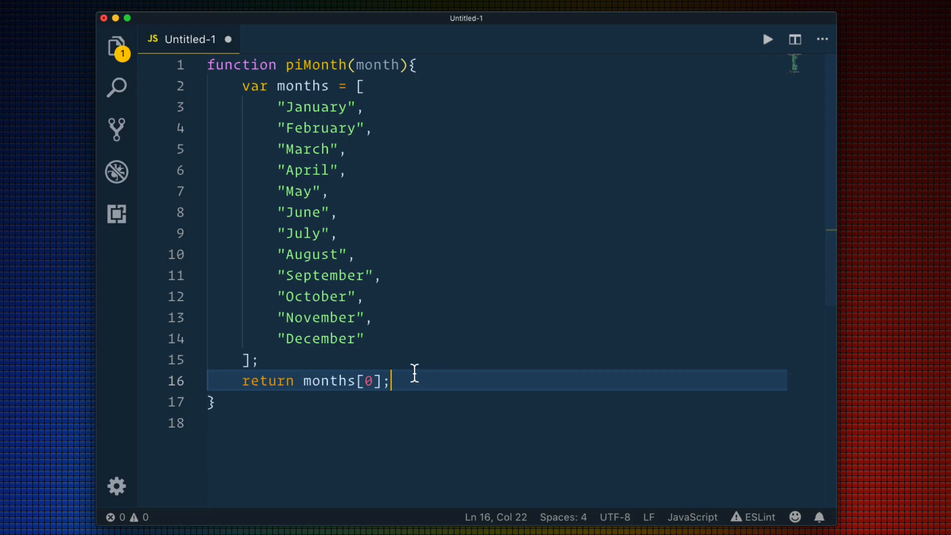
left_click(315, 108)
Set the months index in the return statement to 1 and highlight February in the array.
left_click(374, 382)
key("BackSpace")
type("1")
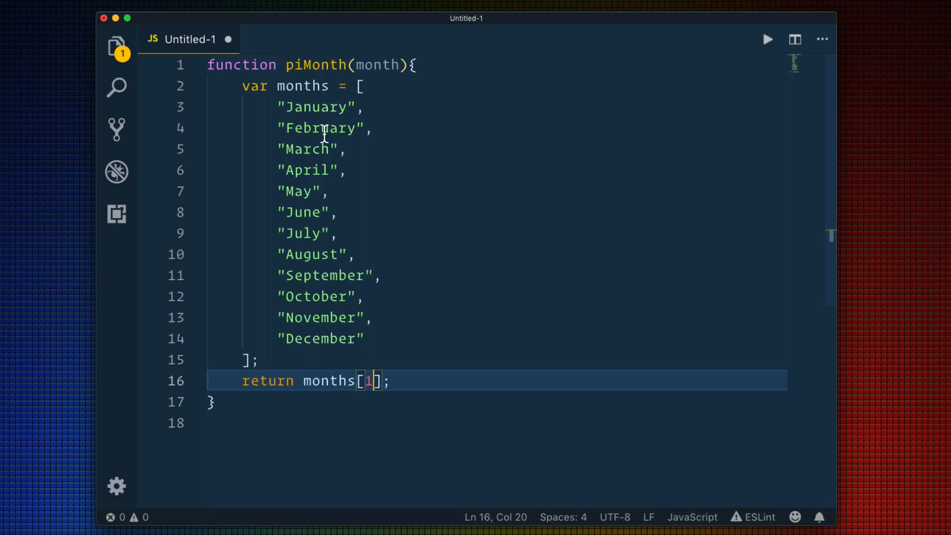
double_click(323, 130)
left_click(429, 128)
Review the function's month parameter and use month as the array index in the return statement.
double_click(382, 67)
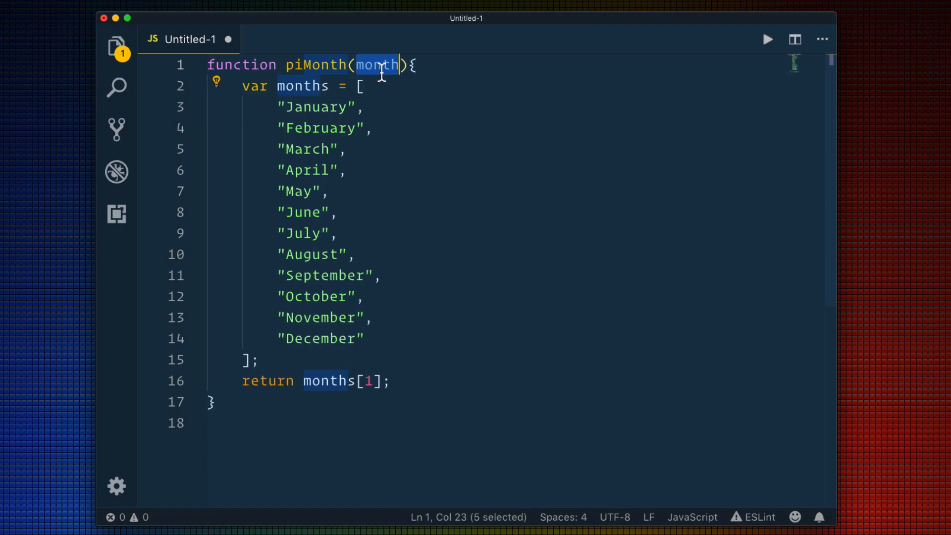
left_click(379, 67)
double_click(379, 67)
double_click(321, 109)
double_click(382, 65)
left_click(373, 383)
key("BackSpace")
type("month")
key("Right")
key("Right")
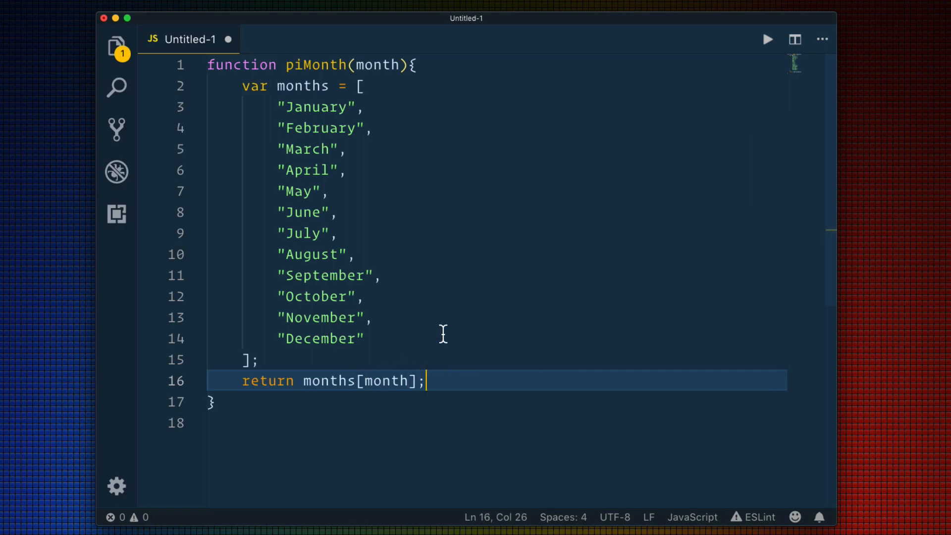
Copy the piMonth(month) signature to line 18 below the function and turn it into the call piMonth(1);.
left_click(285, 463)
left_click_drag(287, 67, 409, 65)
key("super+c")
left_click(244, 490)
key("super+v")
key("Left")
key("Left")
key("alt+shift+Left")
key("BackSpace")
type("1")
key("Right")
type(";")
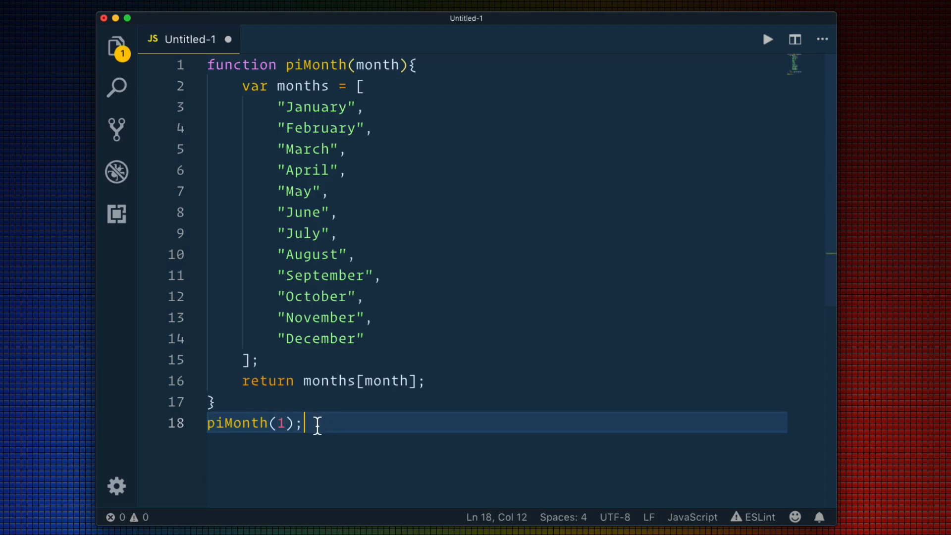
Trace the piMonth(1) call through the month index in the return statement to February in the array.
left_click_drag(317, 424, 176, 423)
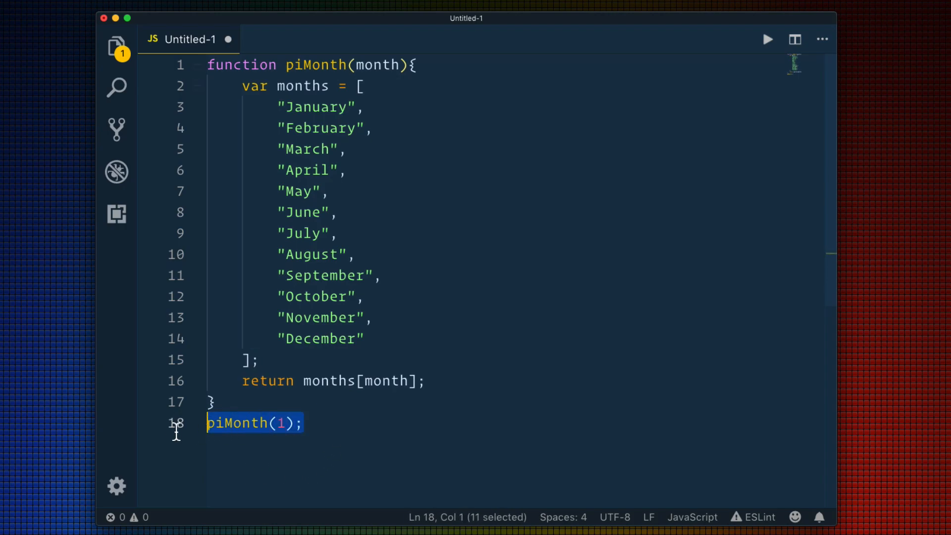
left_click(375, 382)
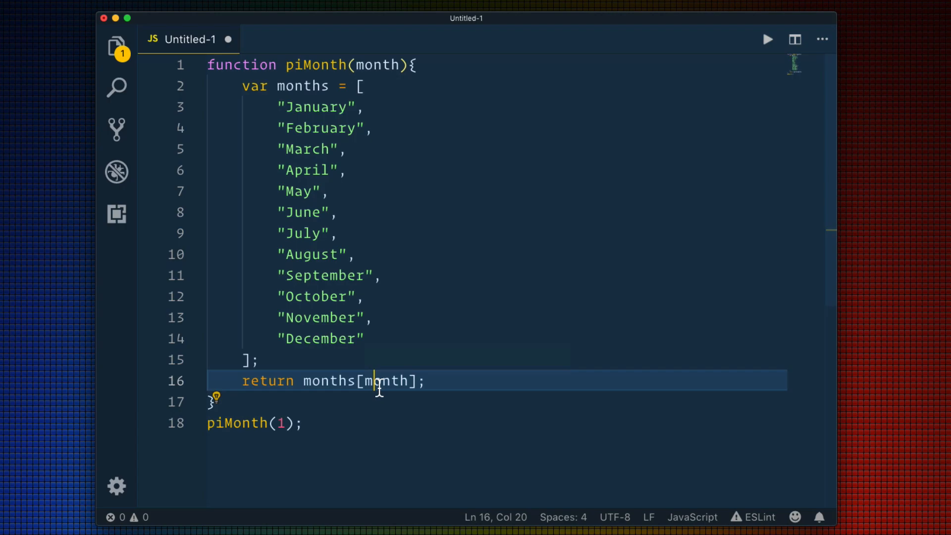
double_click(307, 129)
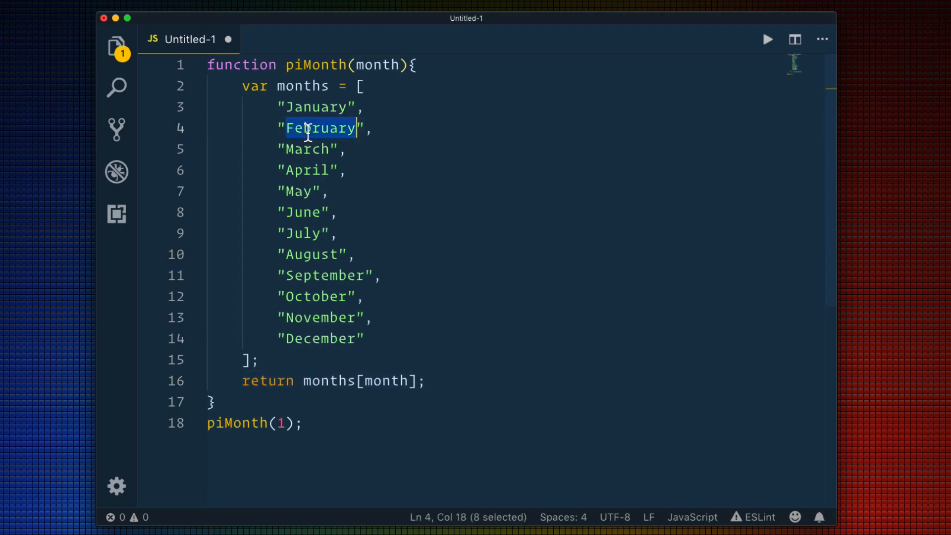
Duplicate the piMonth(1); call onto line 19 and change the copy's argument to 2.
left_click(303, 423)
key("Home")
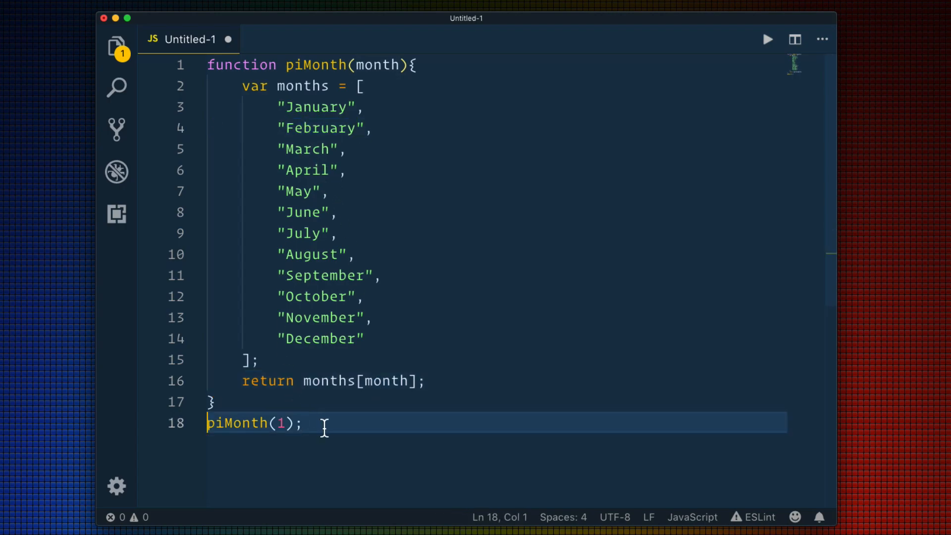
key("shift+End")
key("super+c")
key("Right")
key("Return")
key("super+v")
key("Left")
key("Left")
key("BackSpace")
type("2")
left_click(342, 456)
left_click_drag(216, 453, 319, 448)
left_click(327, 452)
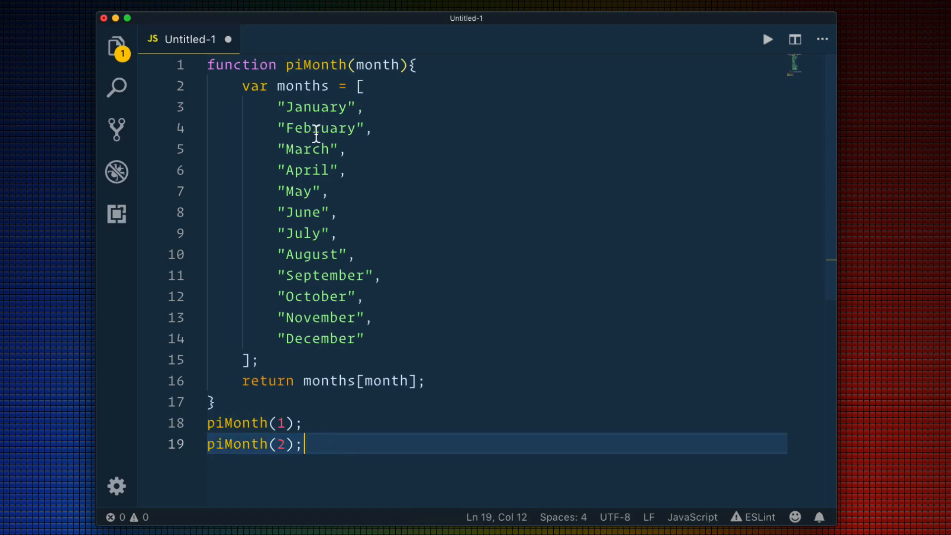
Trace the arguments of both piMonth calls through the month parameter and return index to the entries in the months array.
left_click(308, 154)
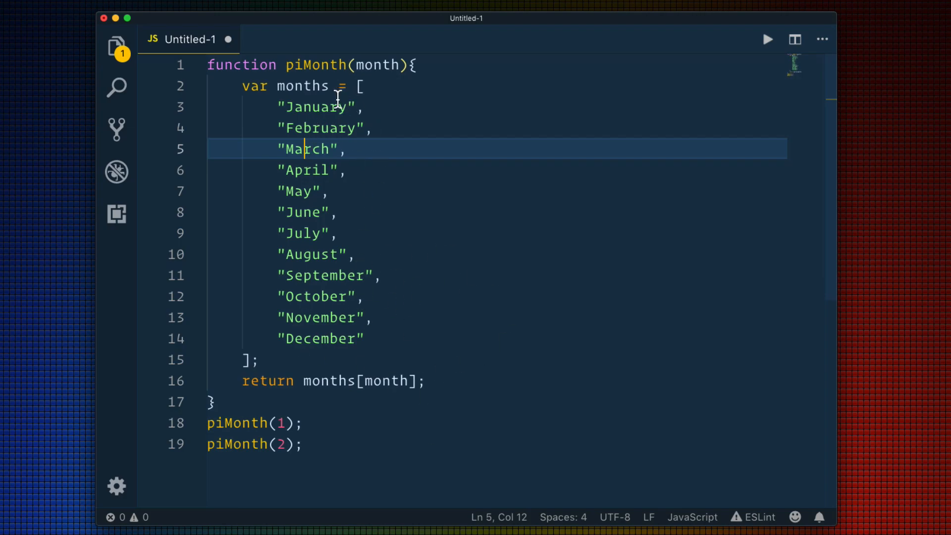
double_click(389, 392)
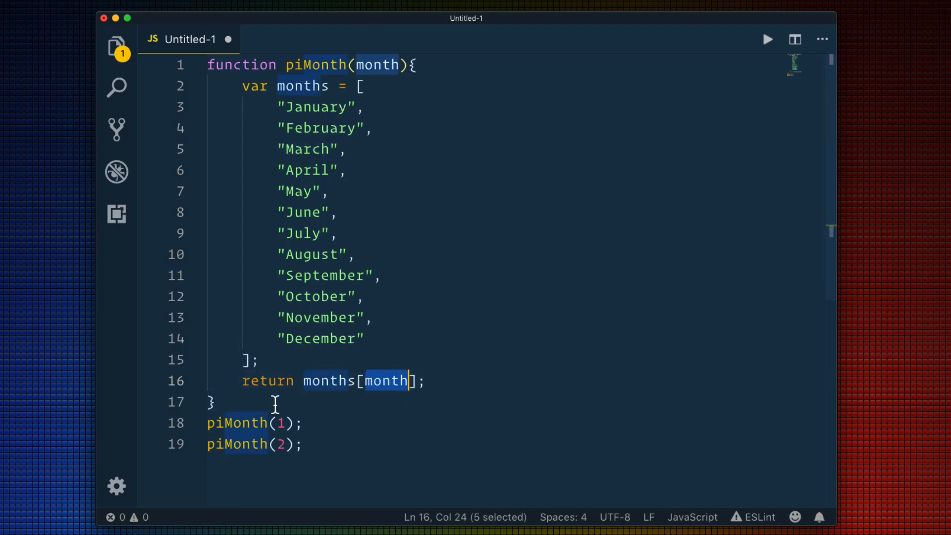
left_click(278, 444)
left_click(375, 72)
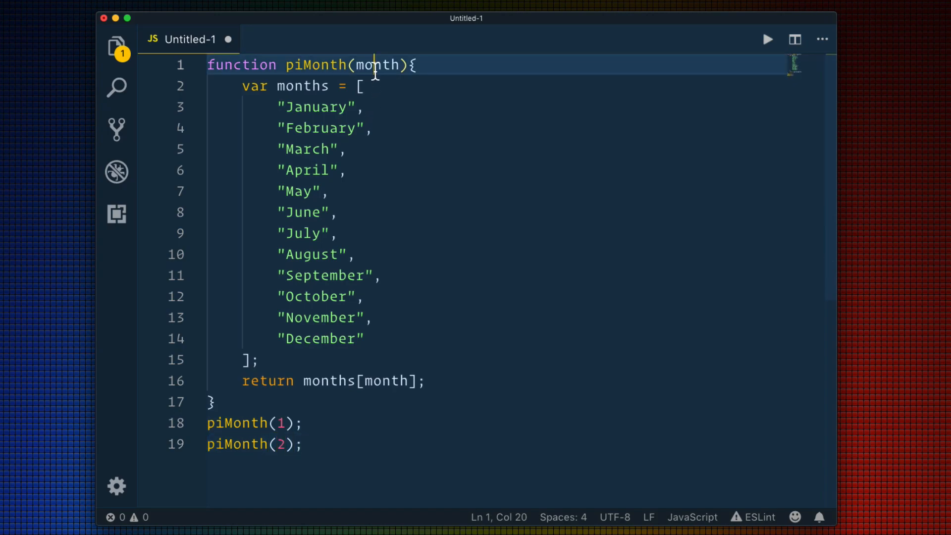
left_click(365, 381)
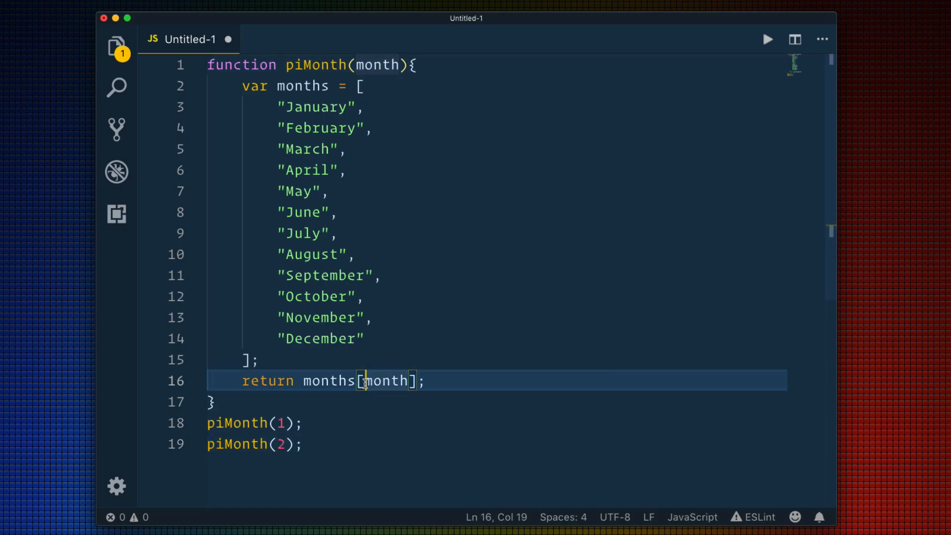
left_click_drag(366, 386, 406, 385)
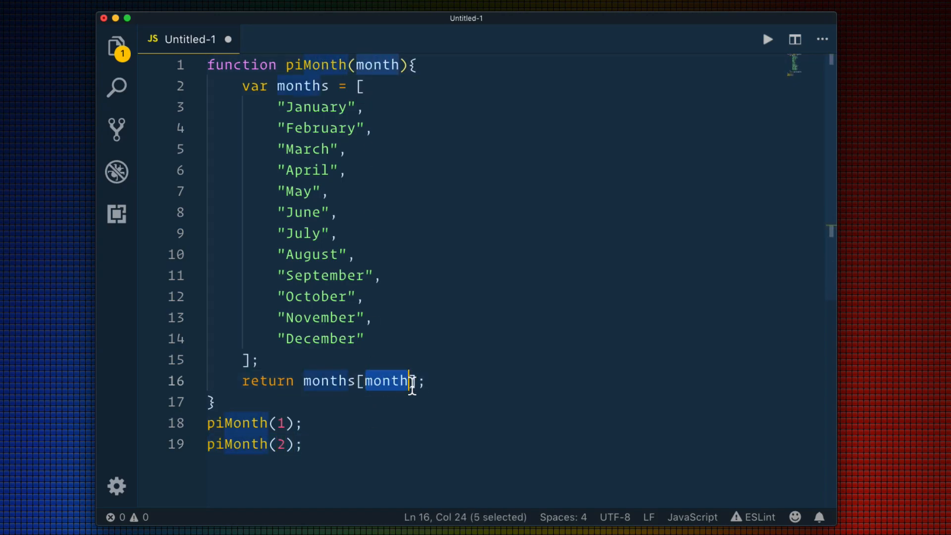
left_click(412, 386)
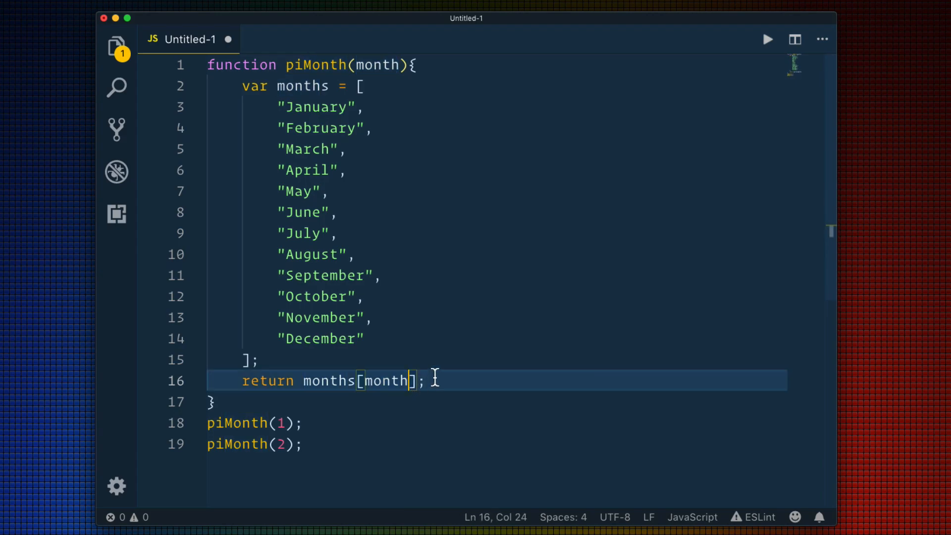
double_click(381, 386)
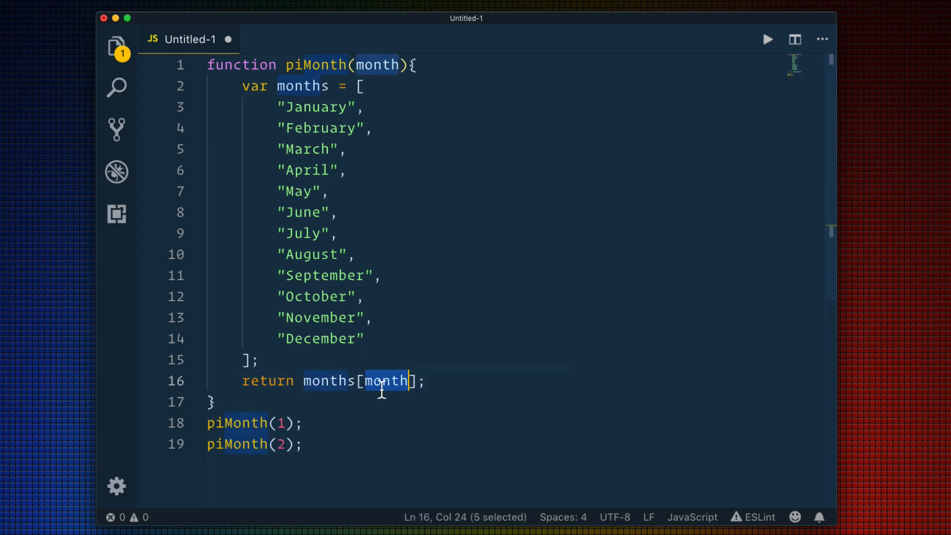
left_click(278, 425)
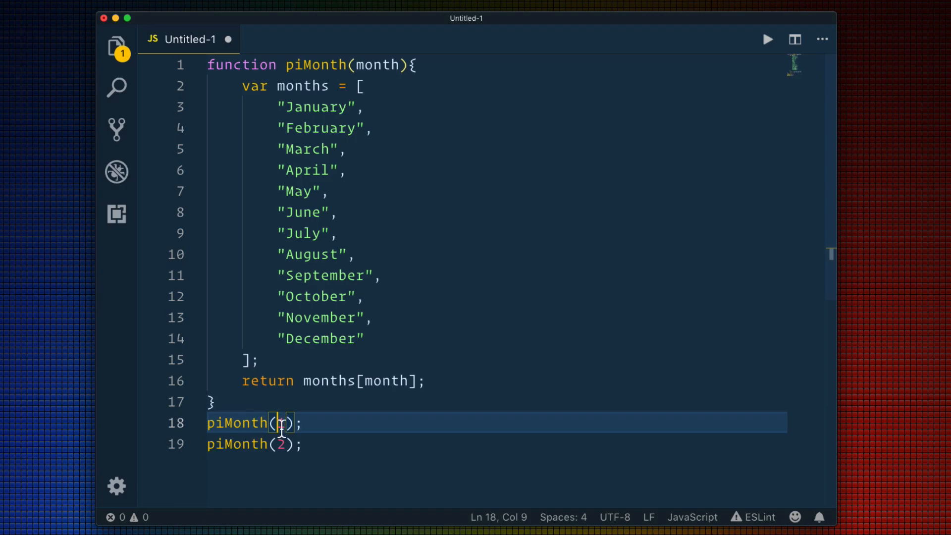
left_click(317, 110)
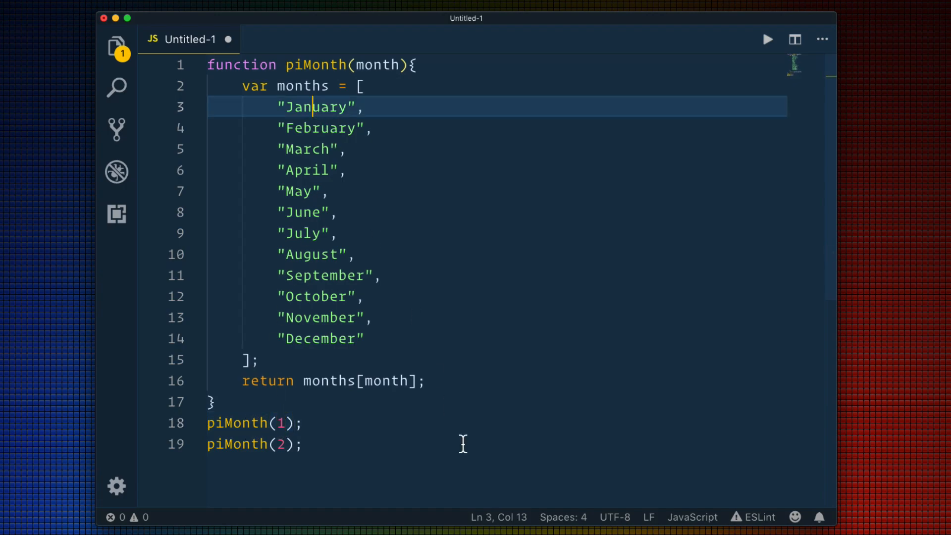
Change the return statement's index to month-1 and highlight the piMonth(1) call to check it against.
left_click(413, 385)
type("-1")
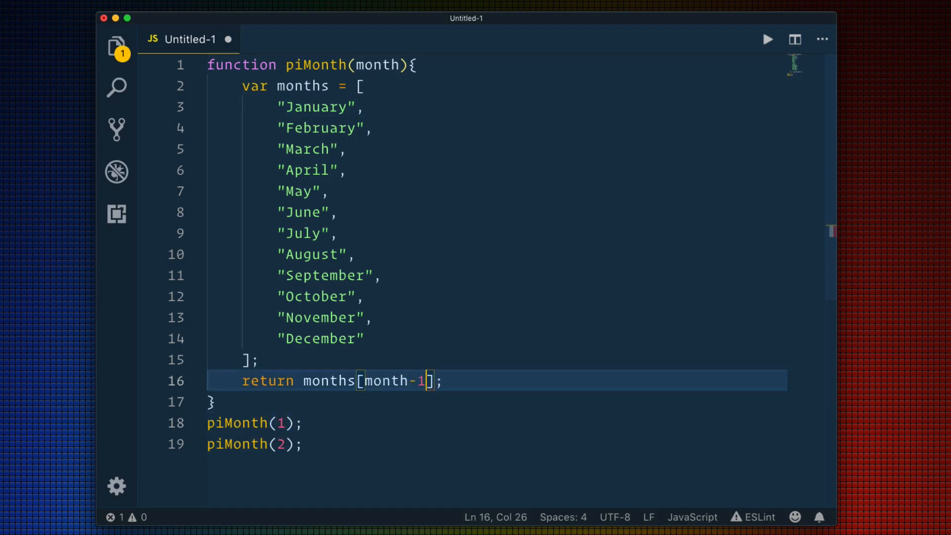
left_click(384, 65)
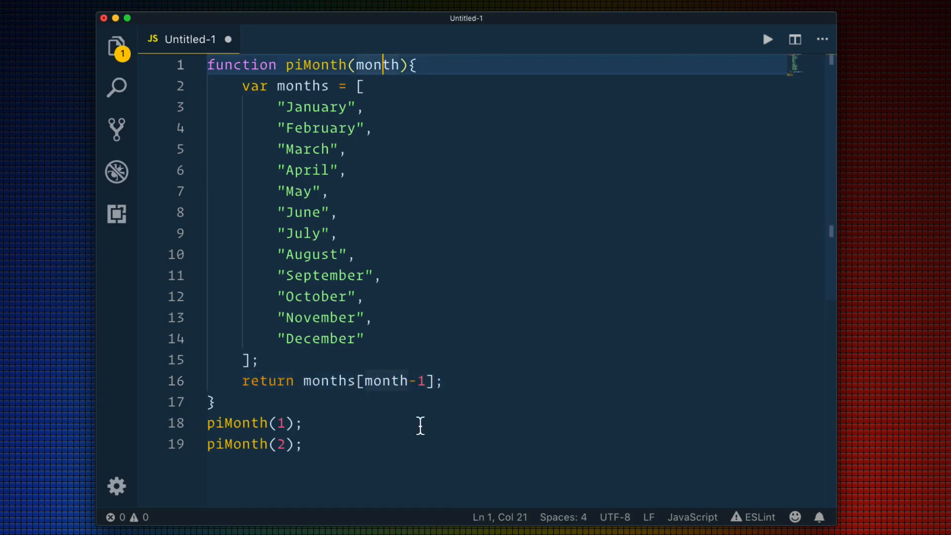
left_click(325, 426)
left_click_drag(208, 423, 314, 427)
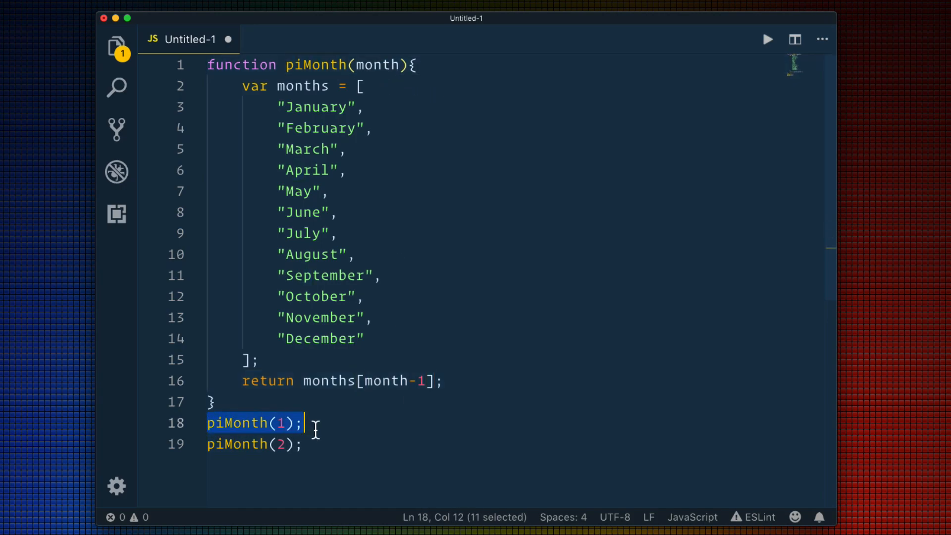
Trace the month parameter, the January entry and the month-1 index through the code to both piMonth sample calls.
double_click(380, 66)
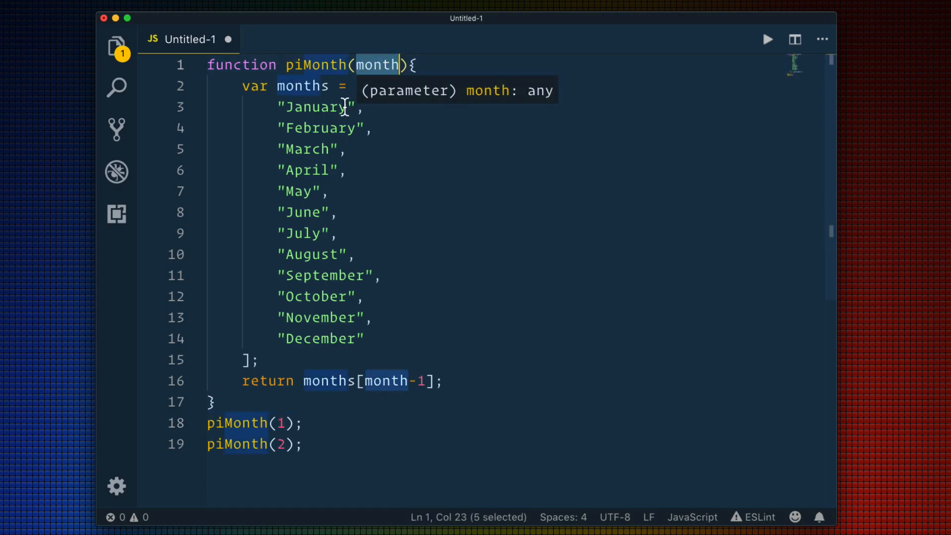
left_click_drag(277, 109, 370, 114)
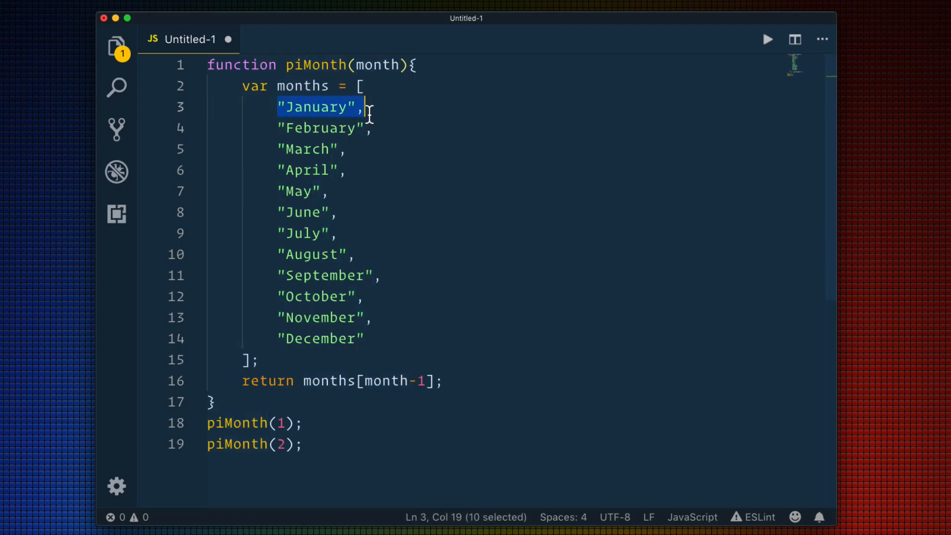
left_click(369, 384)
left_click_drag(369, 384, 409, 388)
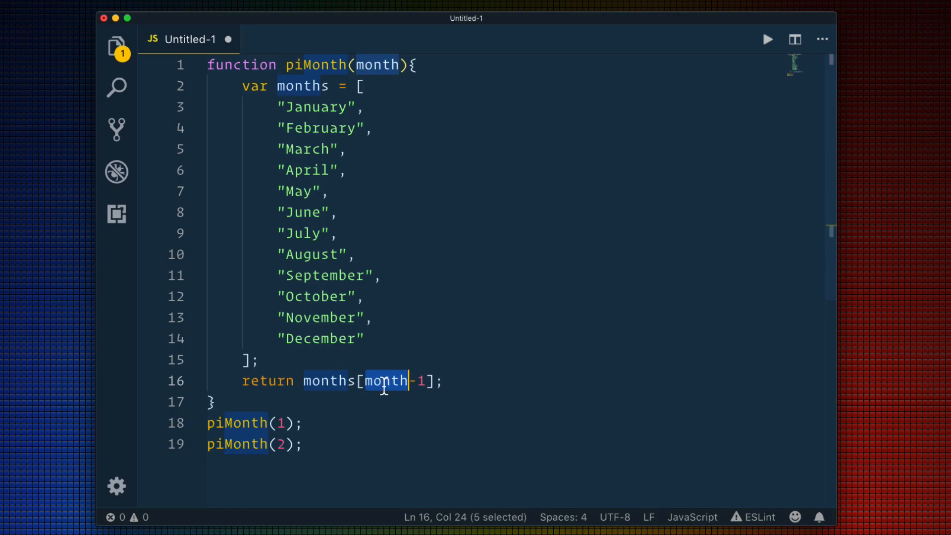
left_click(385, 387)
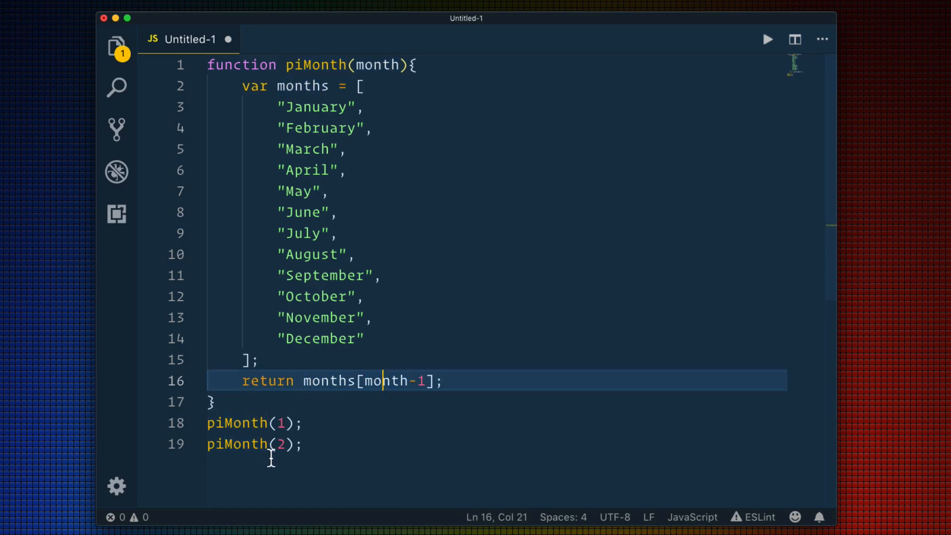
left_click(263, 422)
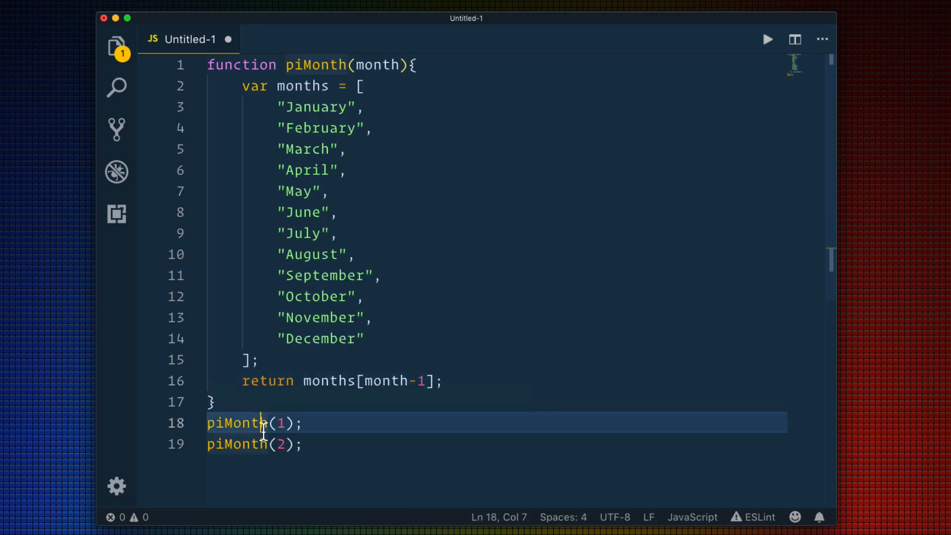
left_click(261, 444)
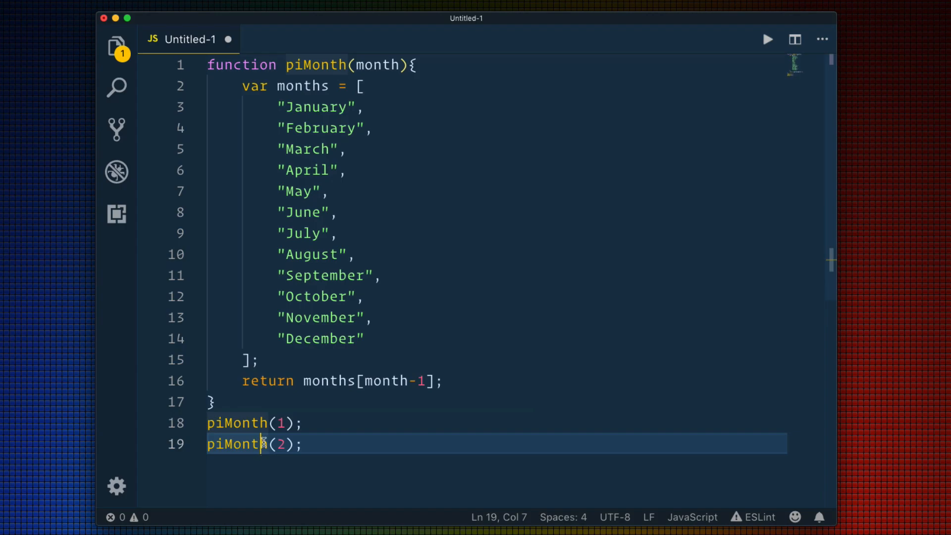
left_click(260, 427)
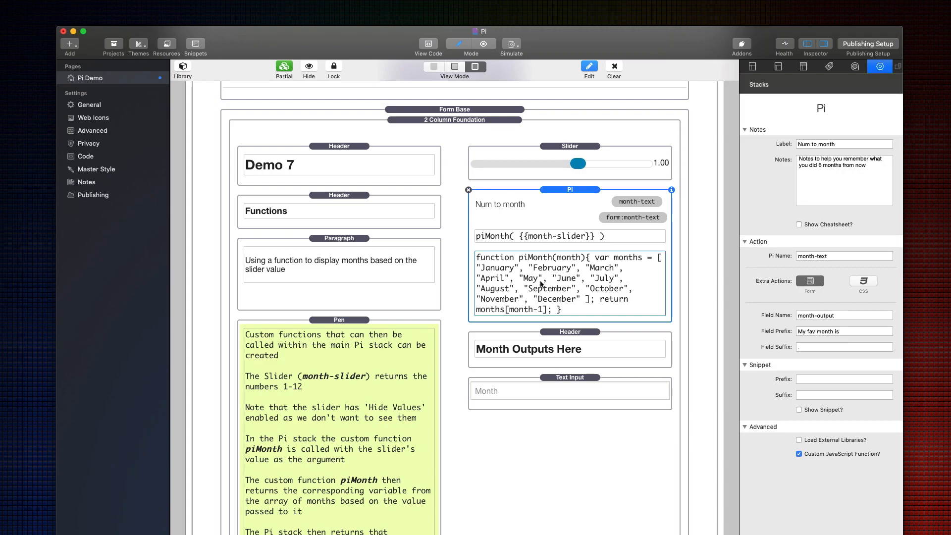
Turn off the custom JavaScript function on the Num to month Pi stack and open the page's JavaScript code.
double_click(541, 285)
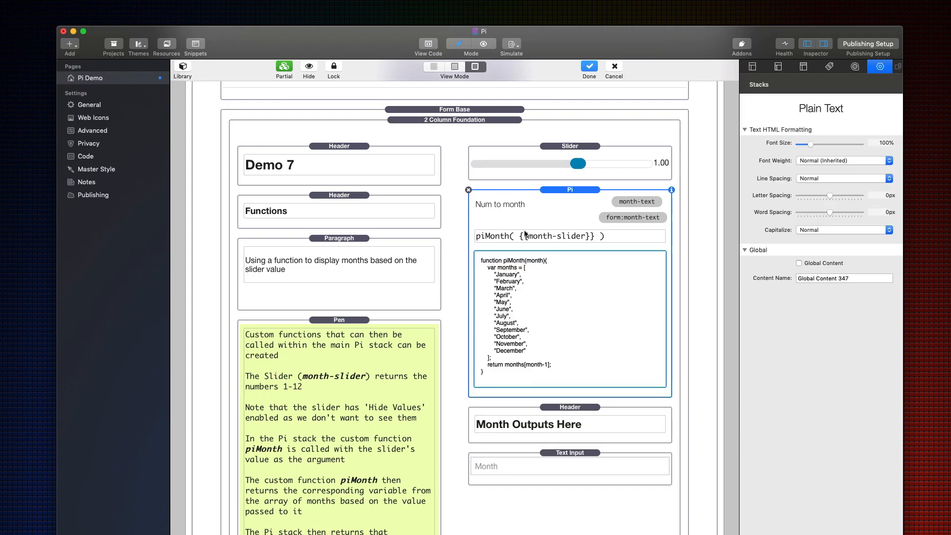
left_click(568, 203)
left_click(798, 453)
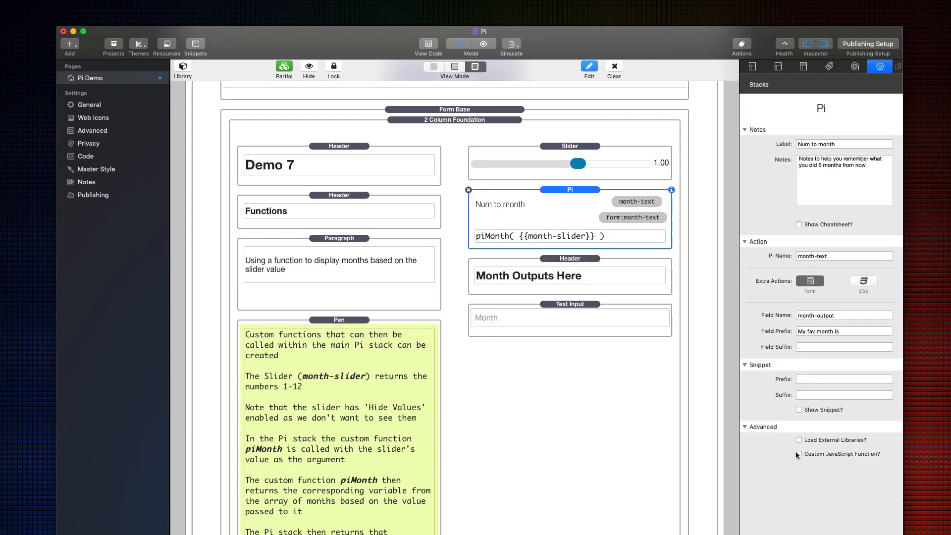
left_click(800, 68)
left_click(795, 104)
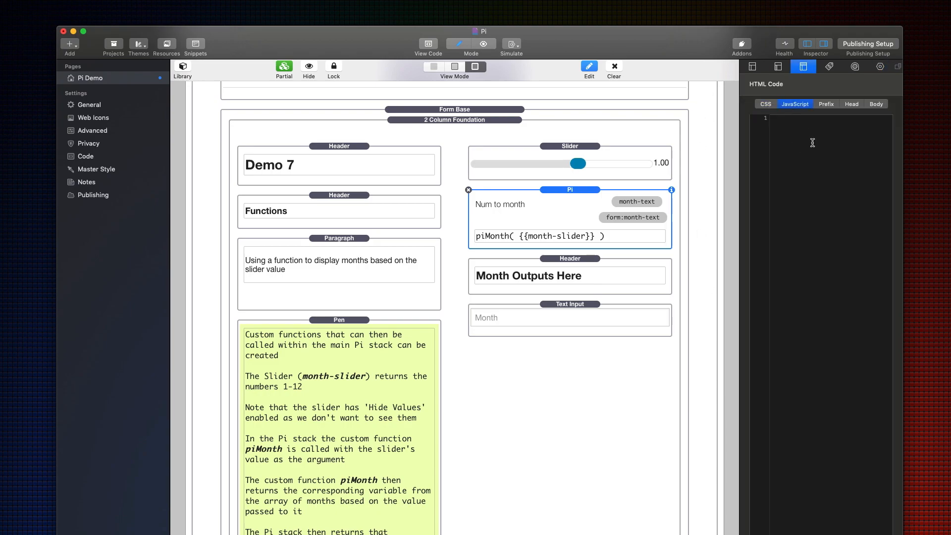
left_click(802, 156)
type("piMonth( );")
key("super+z")
Switch to Visual Studio Code and copy the whole piMonth function without the two sample calls.
key("alt+super+c")
key("Down")
key("Down")
key("Down")
key("Down")
key("Return")
key("super+a")
key("BackSpace")
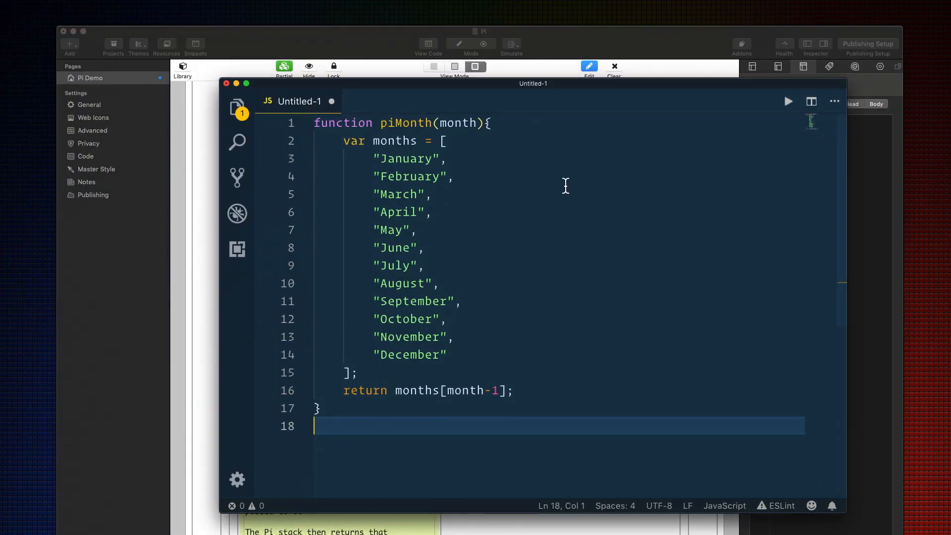
left_click(565, 184)
key("super+a")
key("super+c")
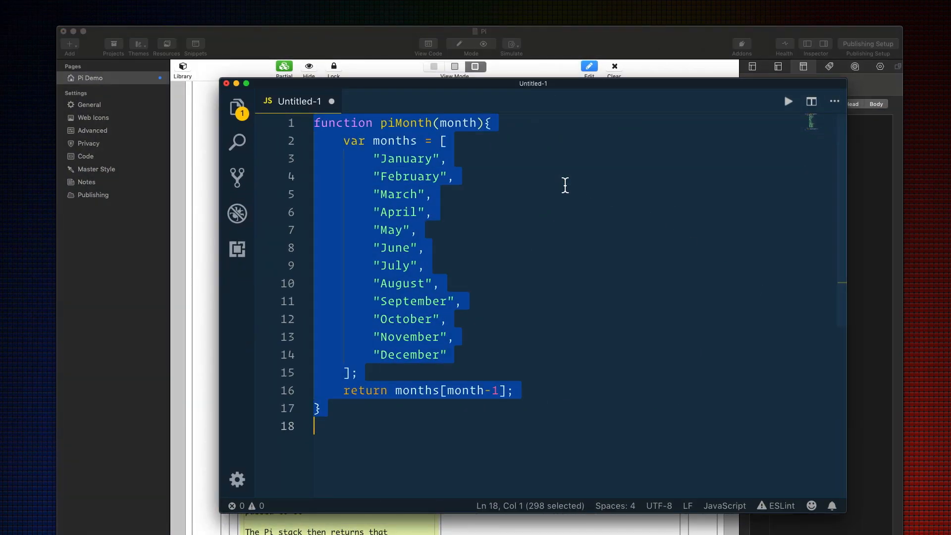
Return to RapidWeaver and paste the piMonth function into the page's JavaScript code.
key("super+Tab")
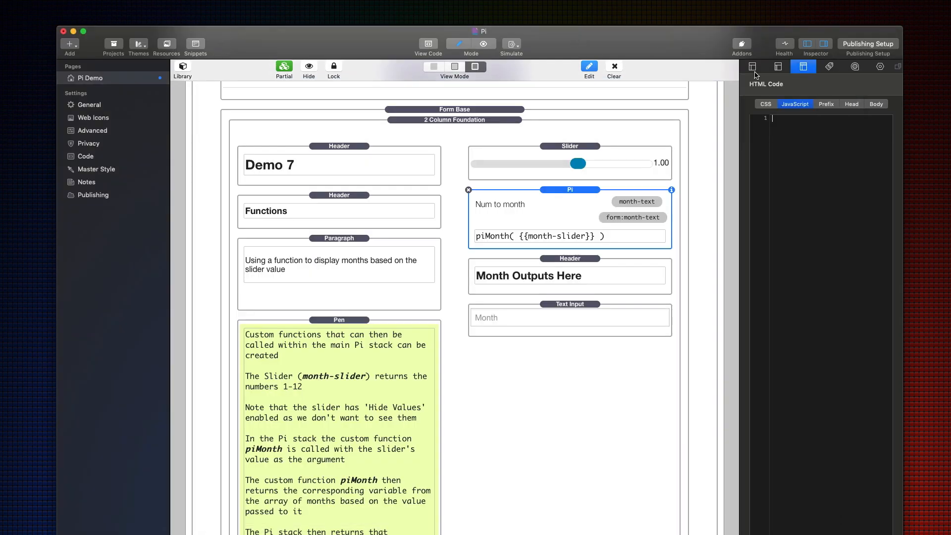
left_click(832, 165)
key("super+v")
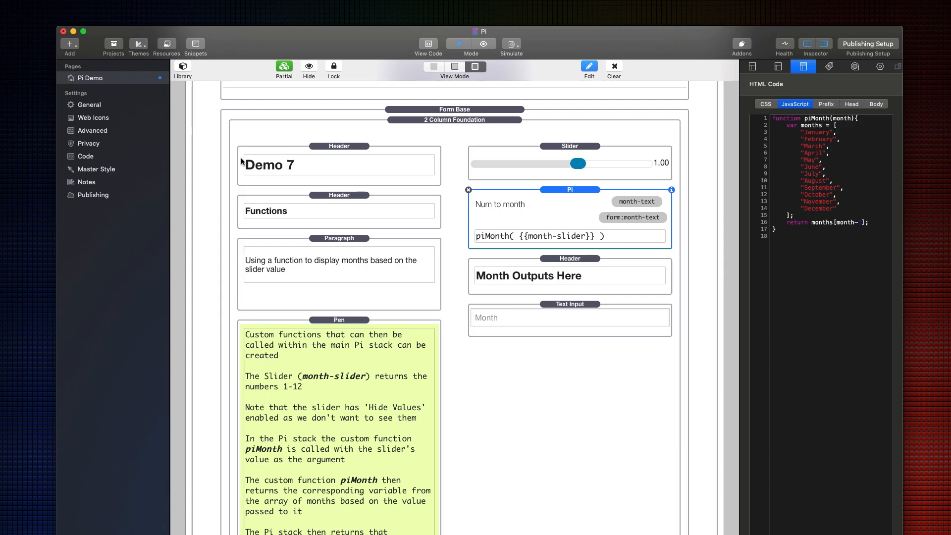
Paste the piMonth function into the site-wide JavaScript code settings.
left_click(85, 158)
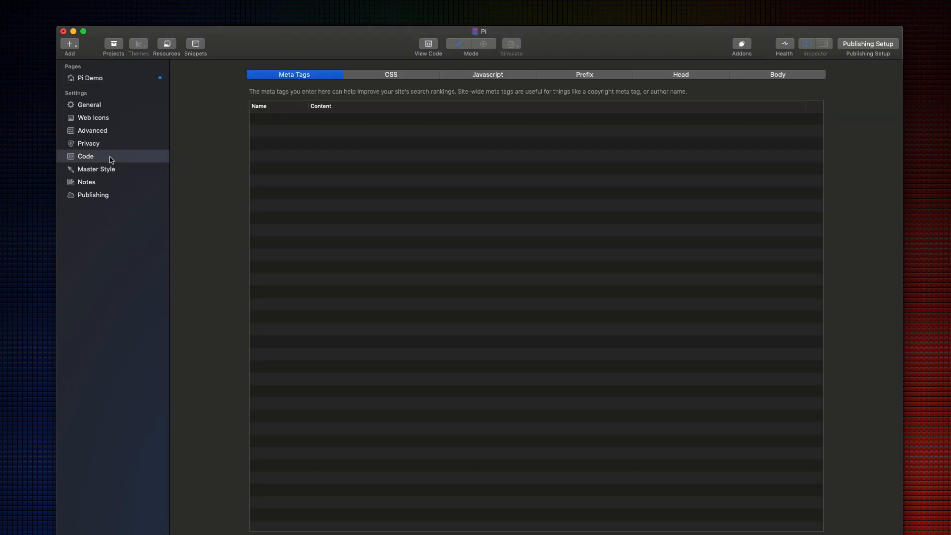
left_click(488, 75)
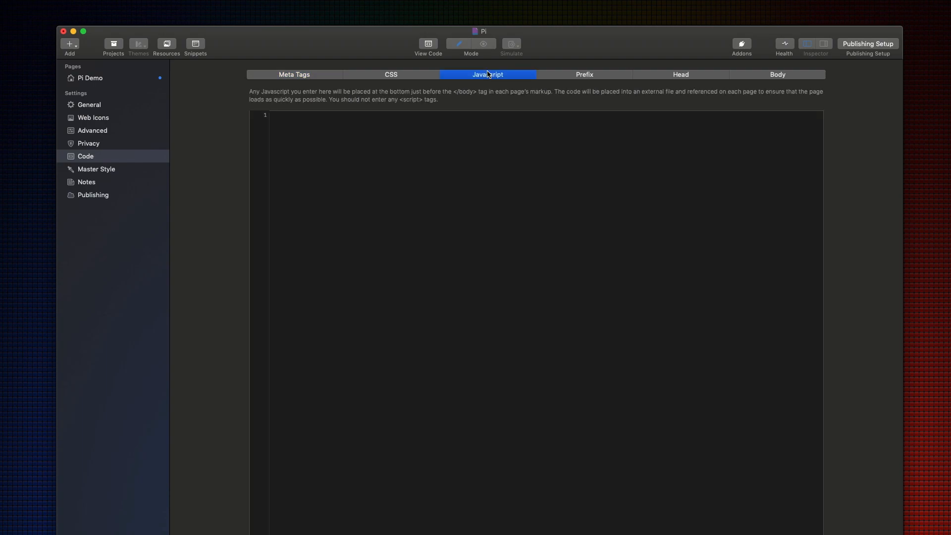
key("super+v")
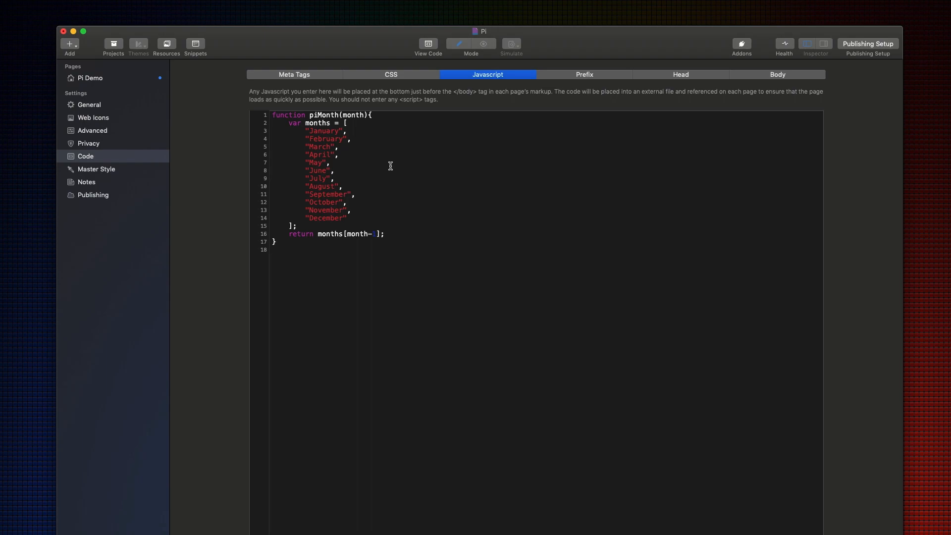
Turn the custom JavaScript function back on for the Pi Demo page's Num to month stack and review the page-level JavaScript alternative.
left_click(89, 80)
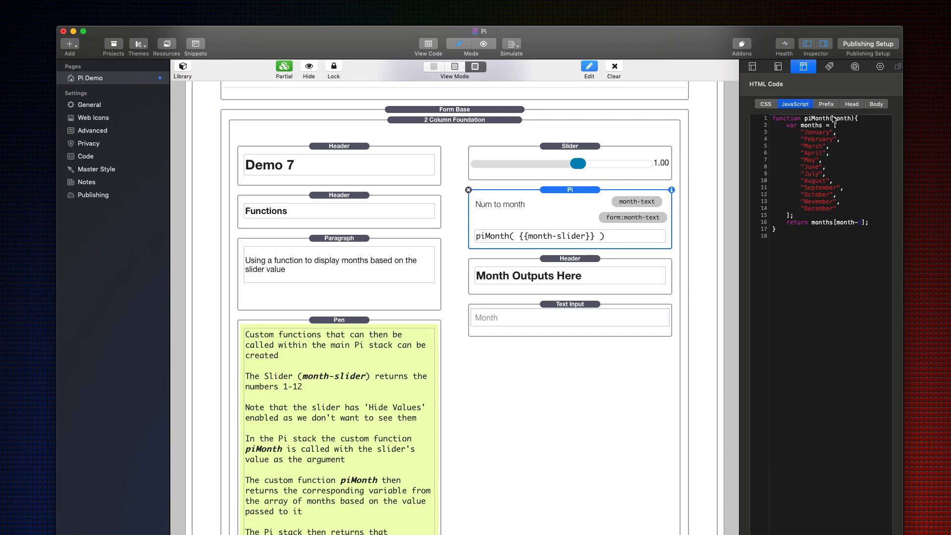
left_click(880, 67)
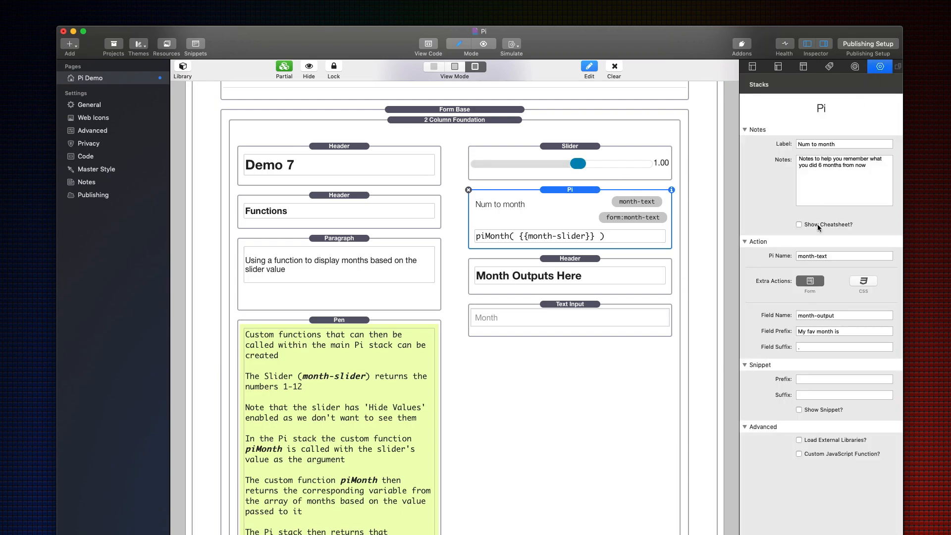
left_click(799, 454)
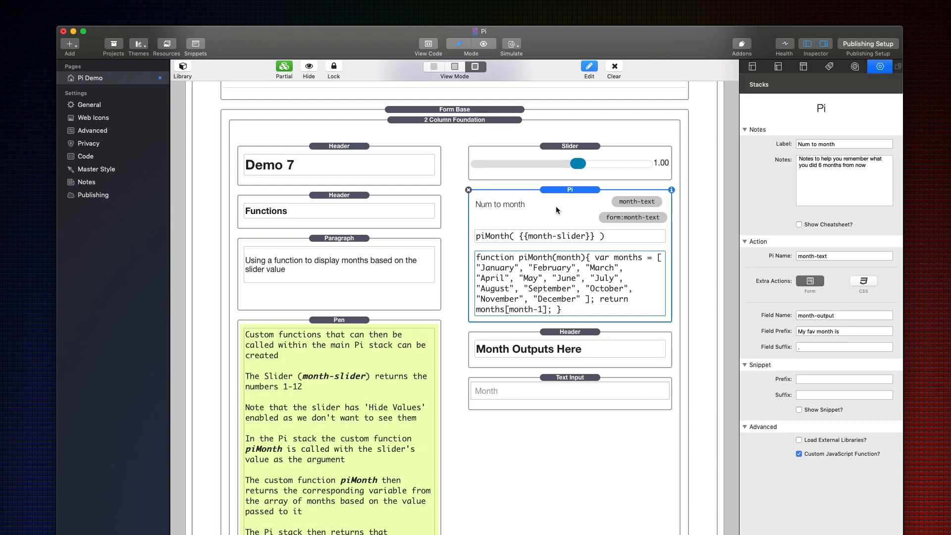
left_click(803, 67)
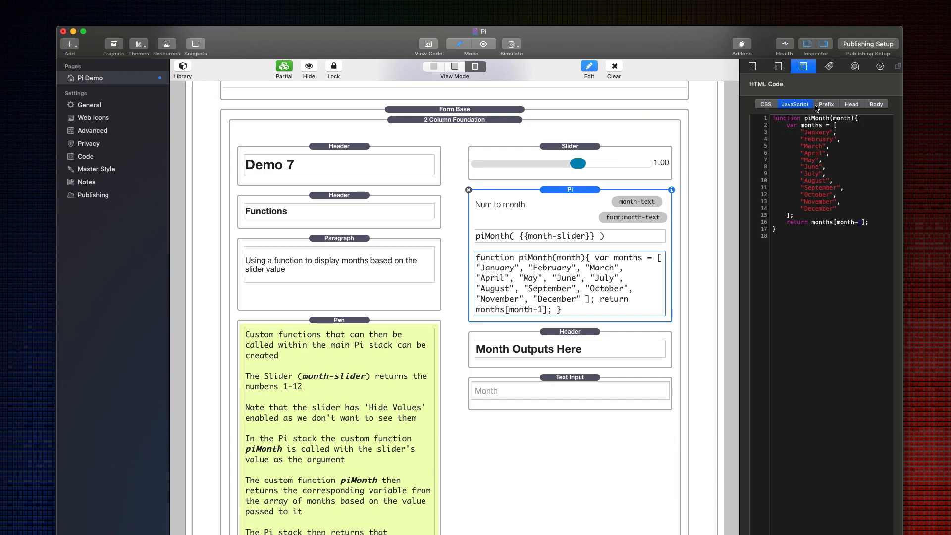
left_click(879, 67)
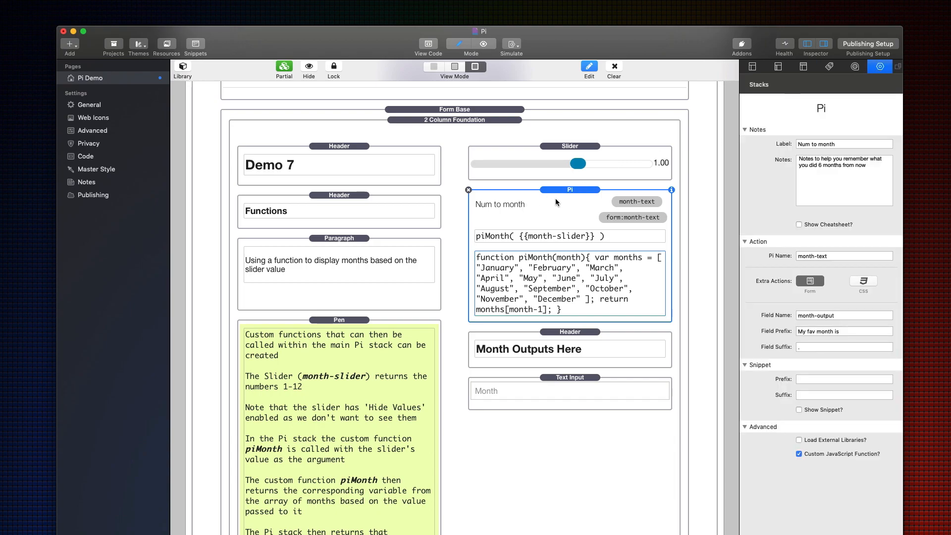
Preview the page and test Demo 7 by moving its slider to 5, inspecting the value and month header, and lowering the slider.
key("super+r")
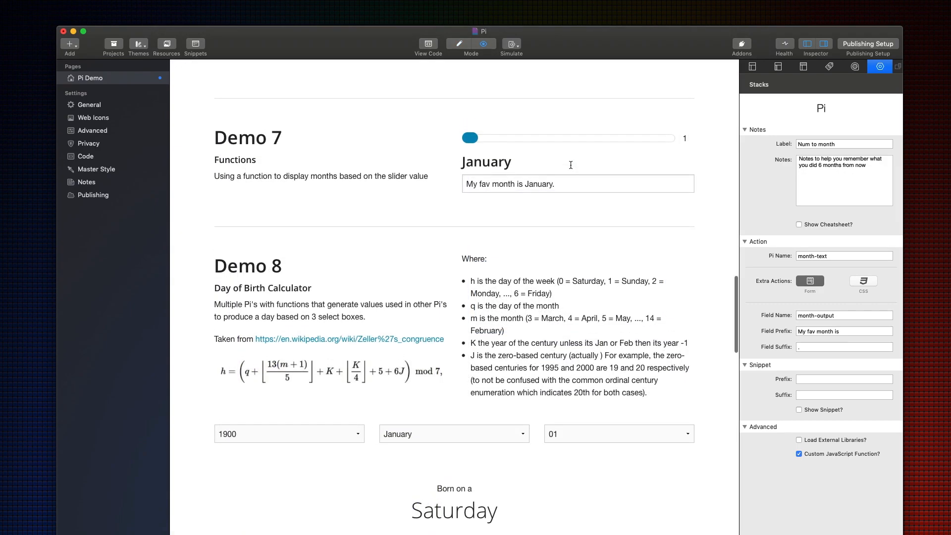
left_click_drag(474, 143, 542, 139)
left_click_drag(684, 139, 694, 139)
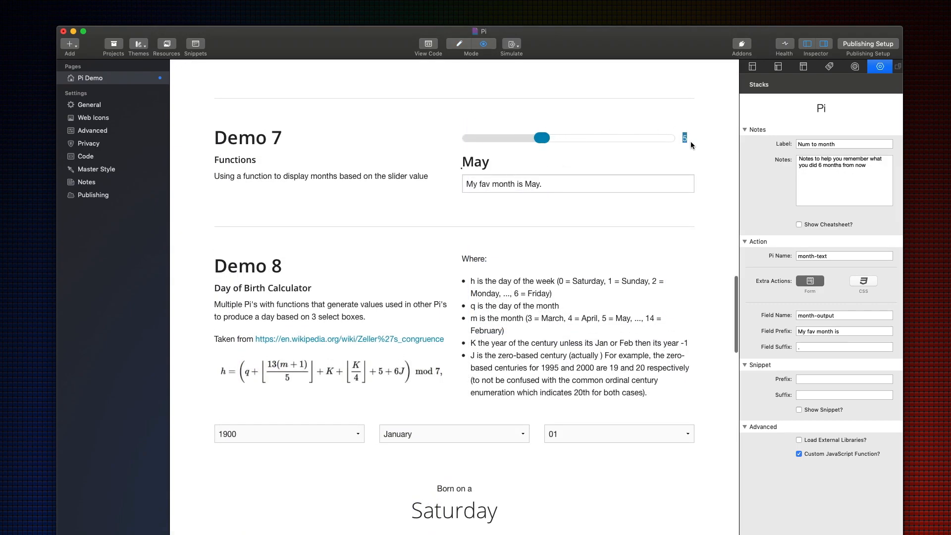
left_click_drag(679, 137, 697, 137)
left_click(524, 158)
double_click(471, 160)
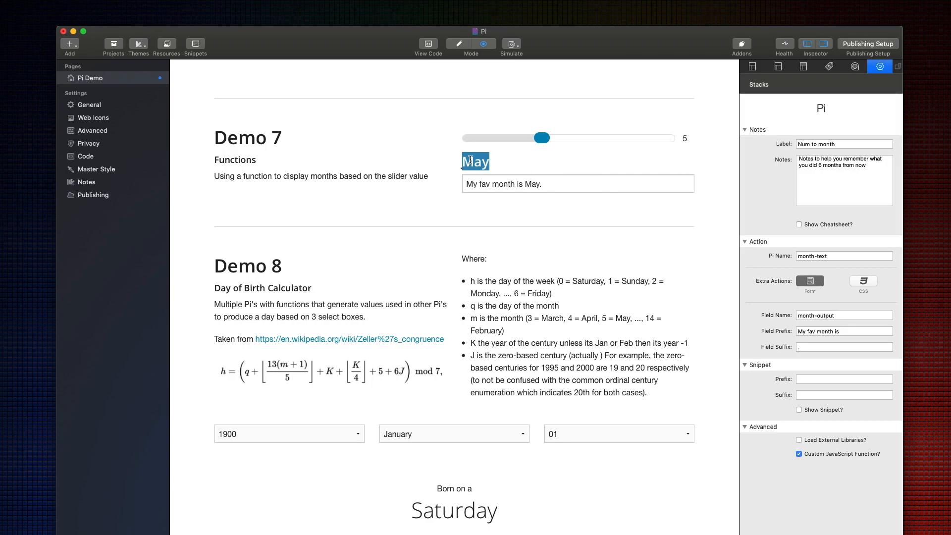
left_click_drag(541, 141, 503, 140)
Examine the year choices in the Day of Birth Calculator of Demo 8.
scroll(501, 175, "down", 5)
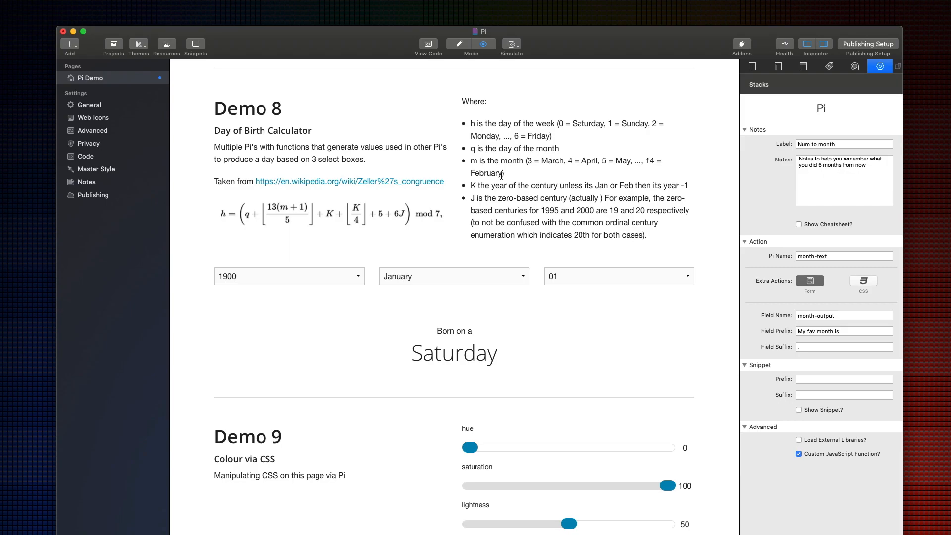
left_click(358, 276)
left_click(359, 255)
left_click(357, 275)
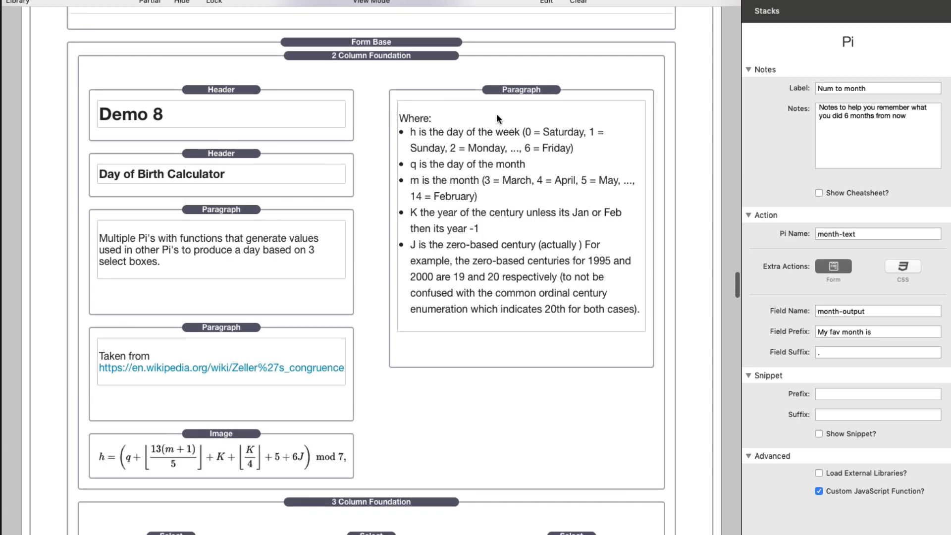
Examine the option lists and field names of the year, month and date select boxes in Demo 8.
scroll(459, 312, "down", 6)
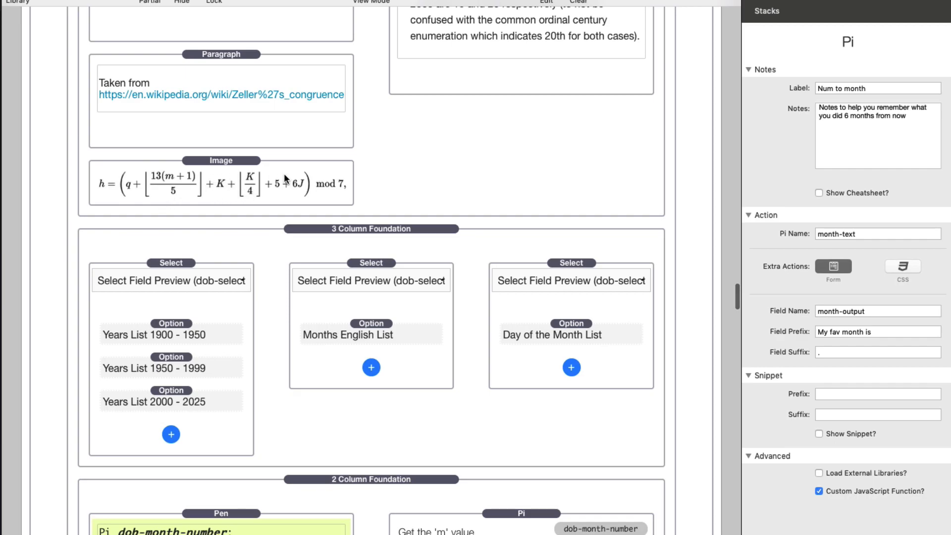
scroll(211, 177, "down", 6)
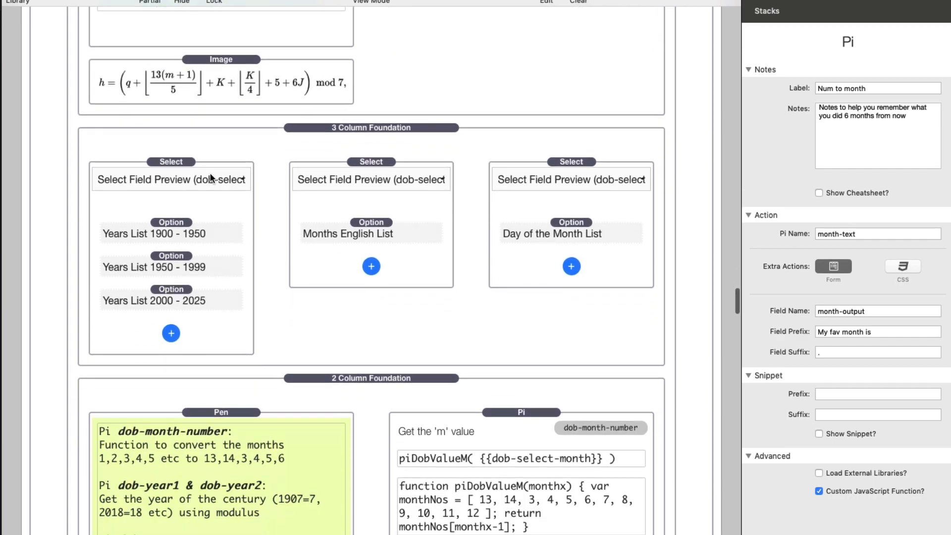
scroll(210, 172, "up", 2)
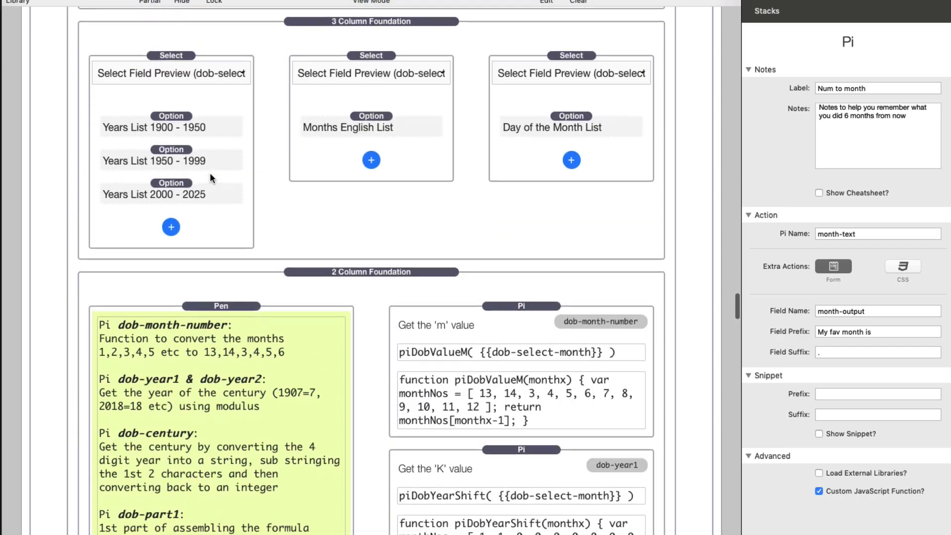
scroll(210, 173, "down", 4)
scroll(210, 172, "up", 5)
left_click(331, 121)
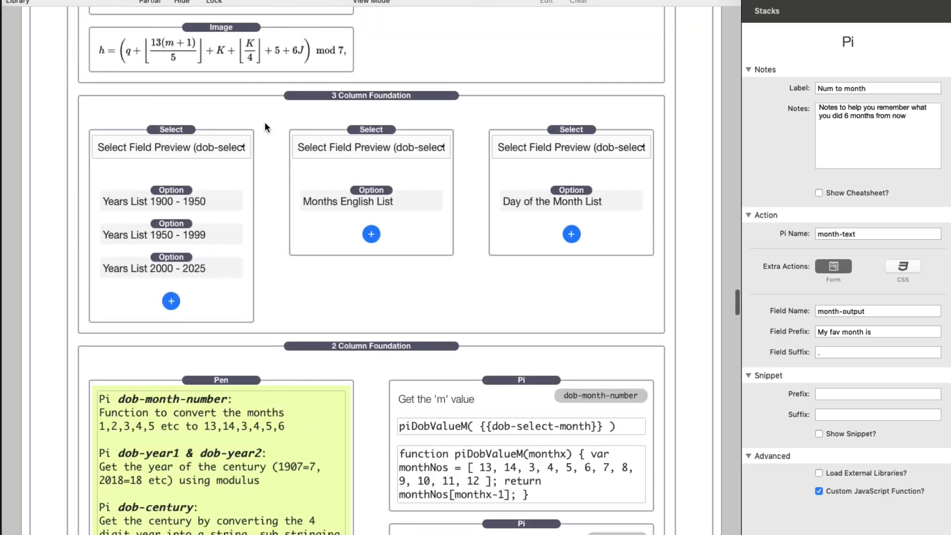
left_click(174, 141)
left_click(391, 153)
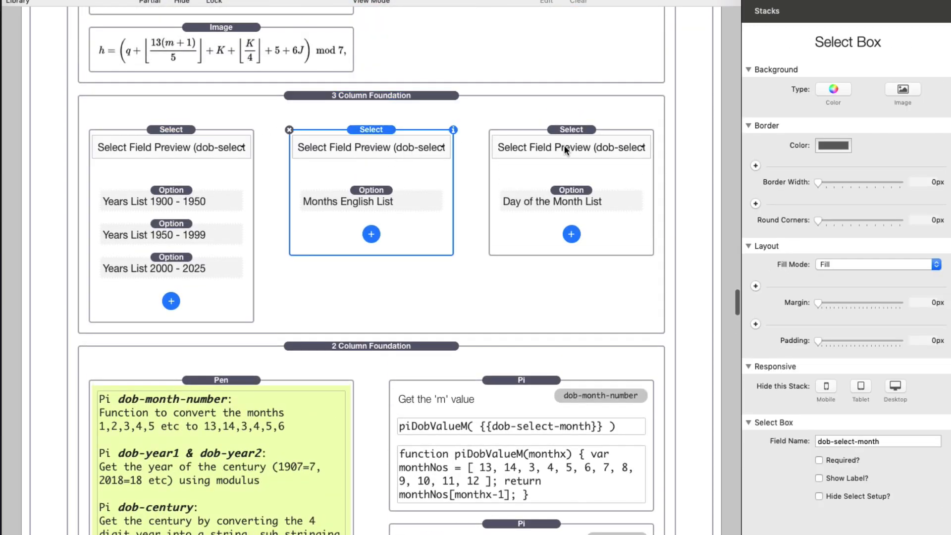
left_click(563, 145)
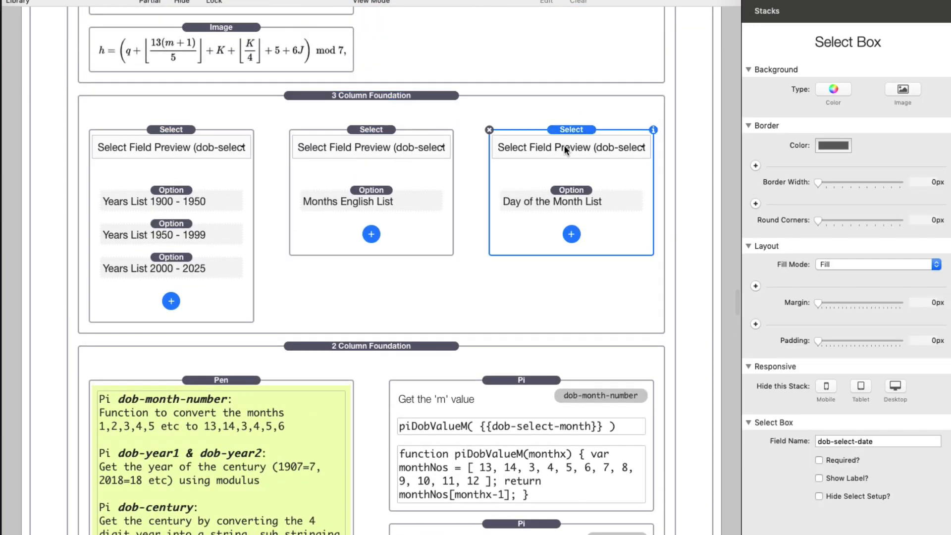
left_click(193, 165)
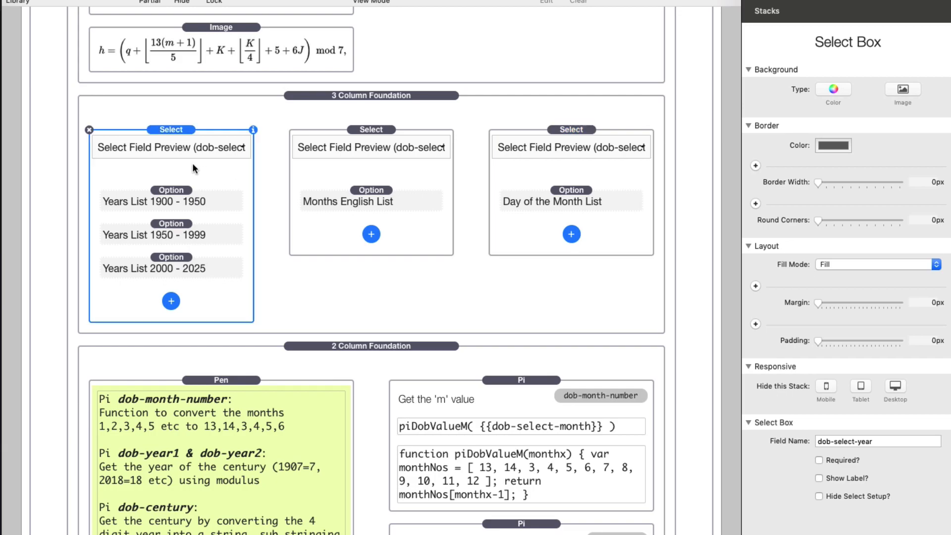
left_click(390, 151)
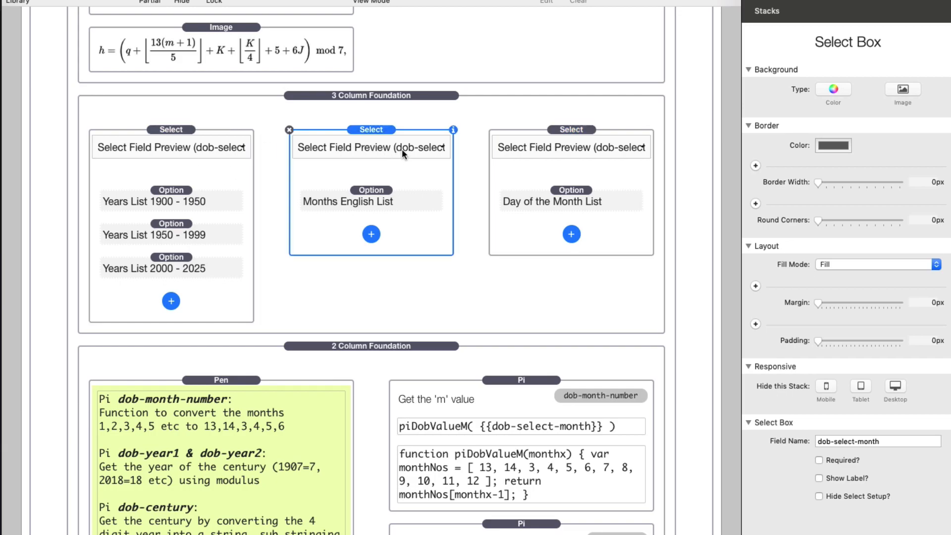
Check the date select box's field name and examine the Pi that gets the 'm' value from the selected month.
left_click(577, 133)
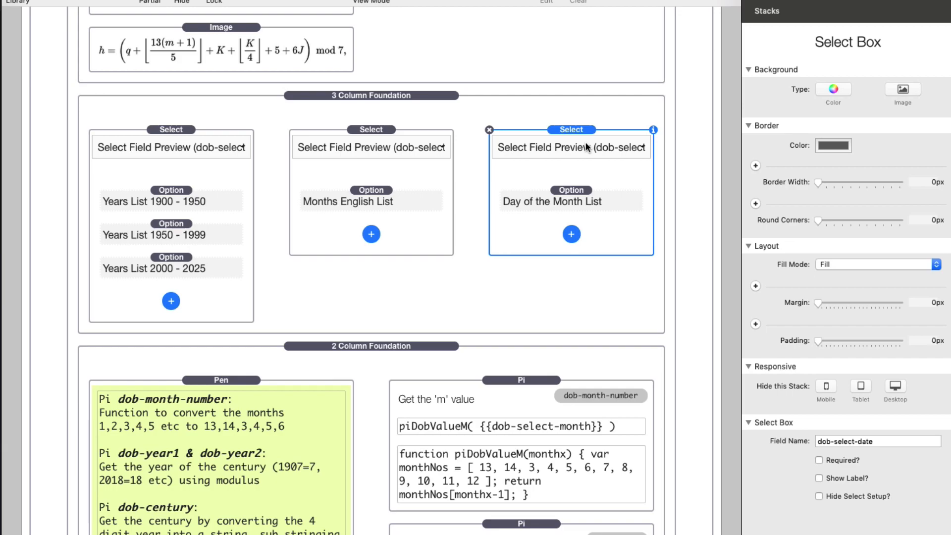
scroll(510, 269, "down", 5)
left_click(507, 150)
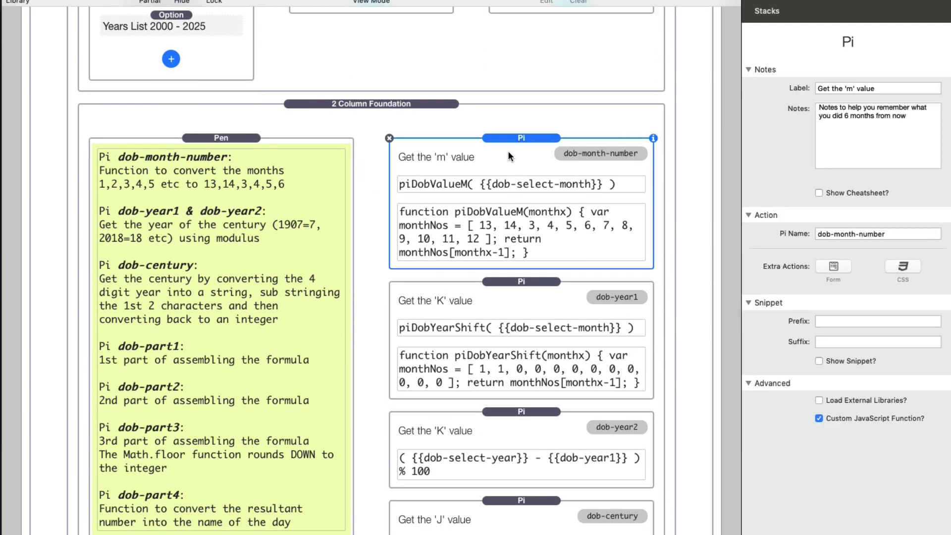
scroll(508, 154, "down", 1)
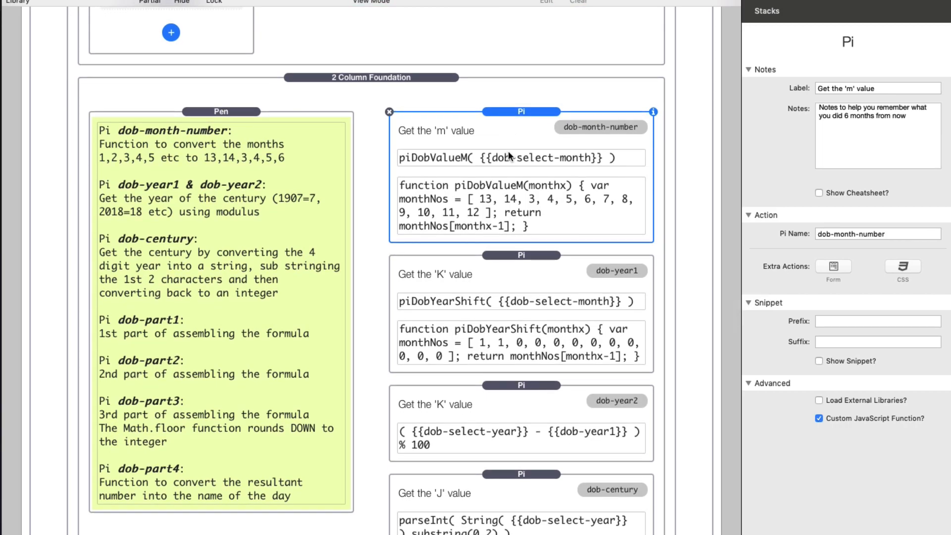
scroll(509, 155, "down", 5)
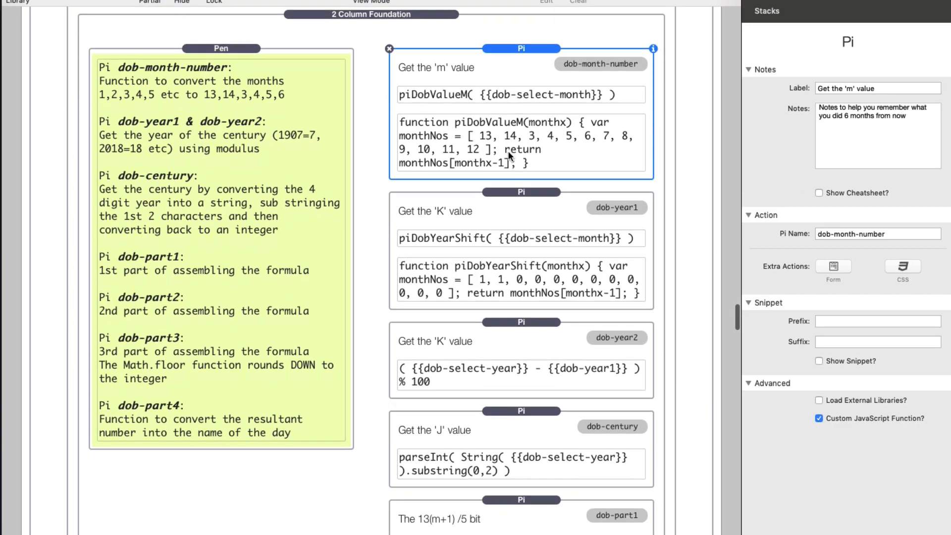
scroll(507, 152, "up", 4)
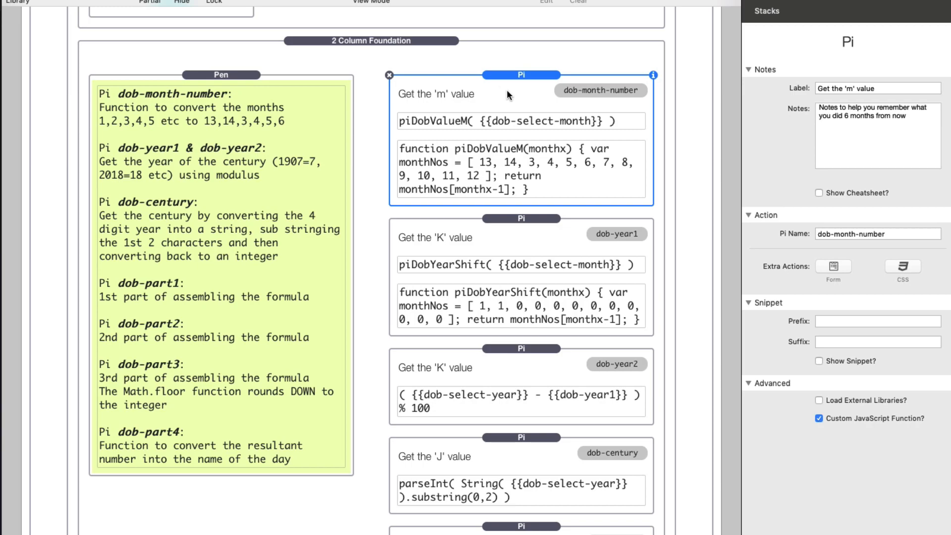
Examine the settings of the Pi that gets the 'J' value and look through the surrounding Pi stacks of Demo 8.
scroll(510, 112, "down", 5)
scroll(510, 112, "down", 2)
right_click(510, 111)
left_click(512, 66)
scroll(509, 264, "down", 3)
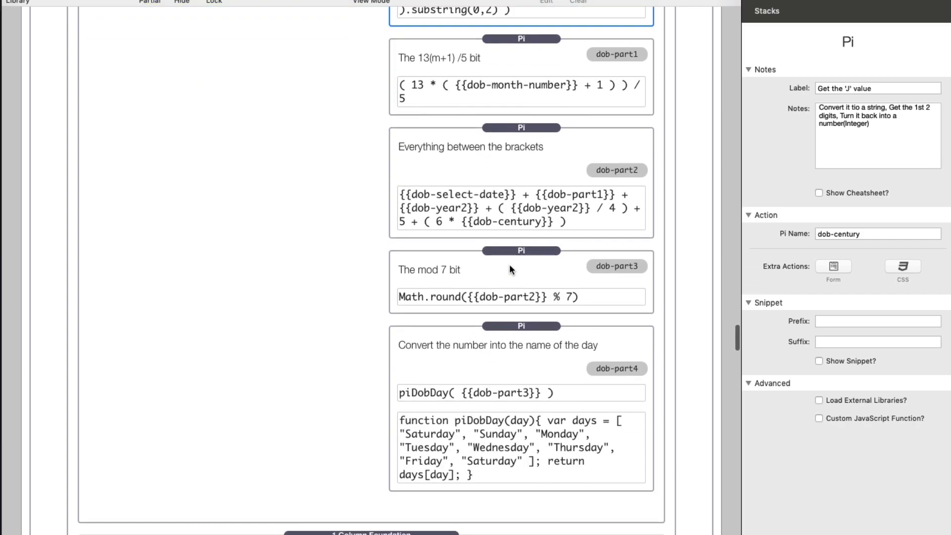
scroll(509, 264, "up", 8)
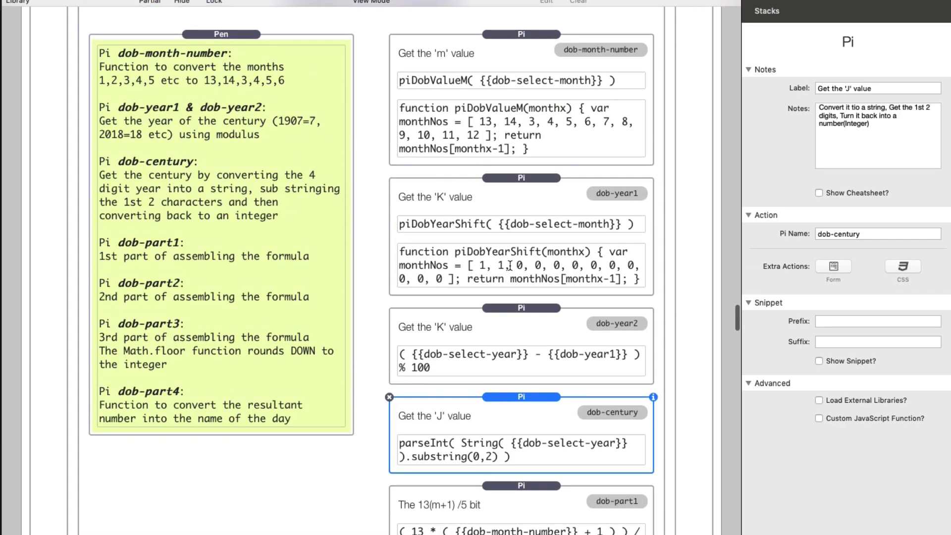
scroll(509, 266, "up", 1)
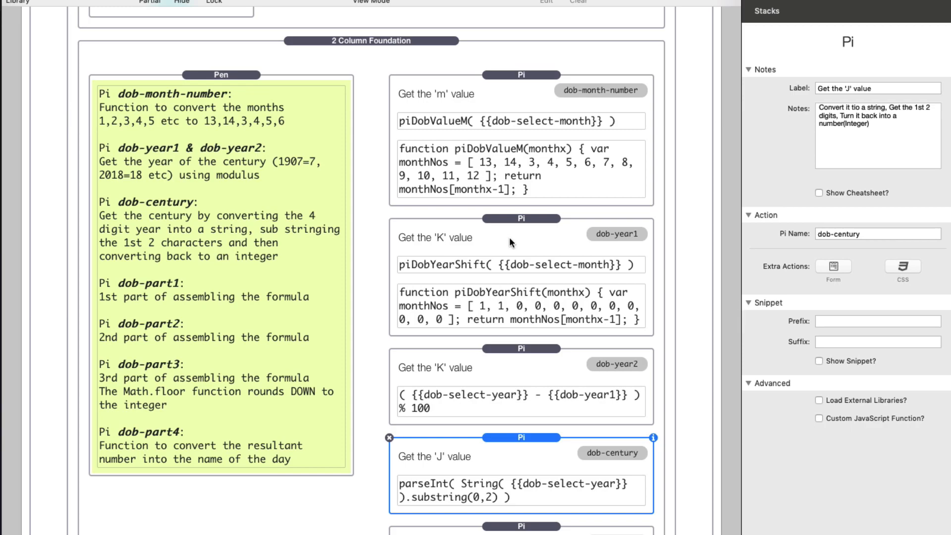
scroll(510, 241, "down", 5)
scroll(509, 237, "down", 1)
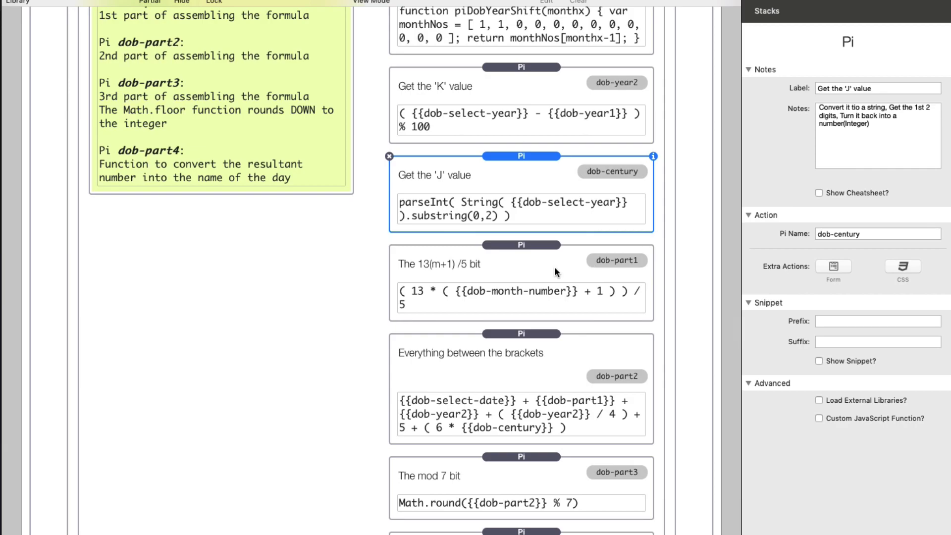
scroll(555, 270, "up", 2)
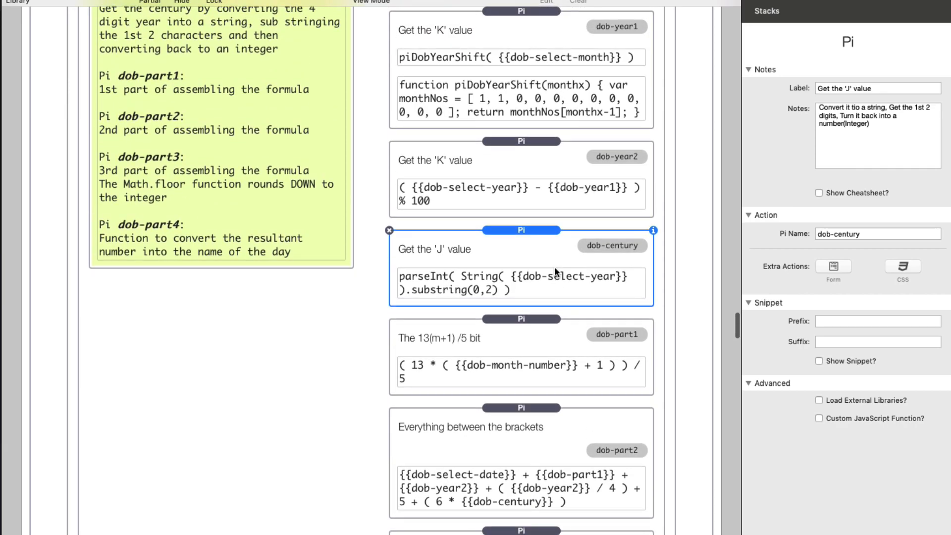
scroll(554, 266, "up", 1)
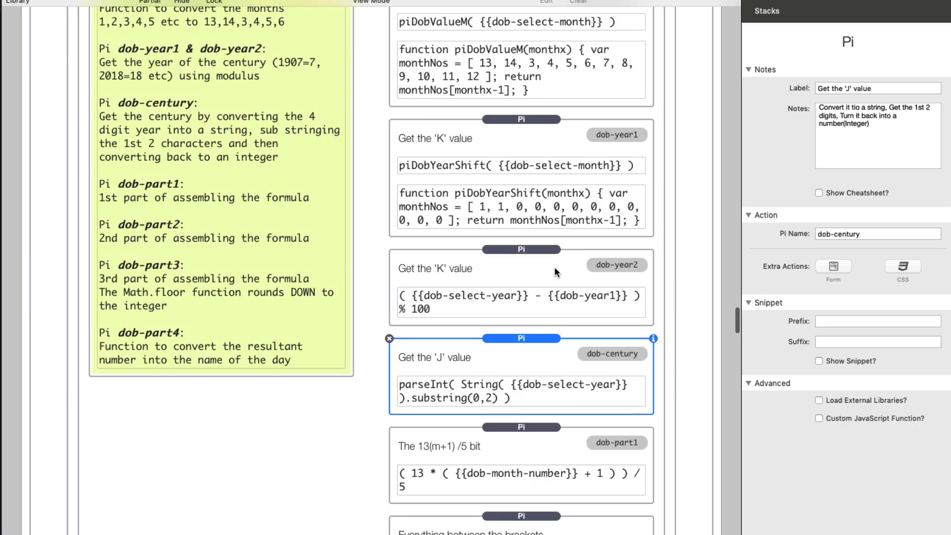
Examine the dob-year2 Pi that gets the 'K' value and compare the calculator's Pi stacks with the Zeller's congruence formula image.
left_click(432, 263)
scroll(427, 263, "up", 10)
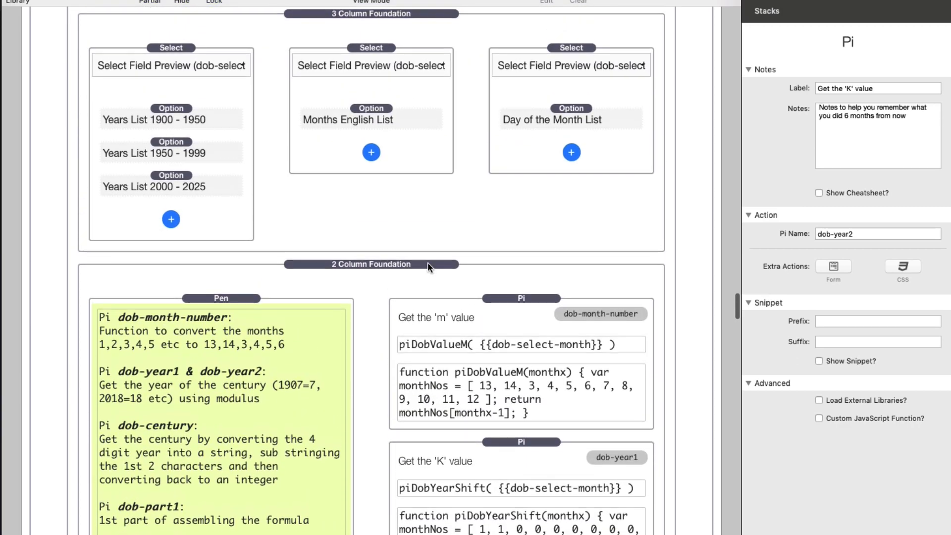
scroll(429, 268, "up", 1)
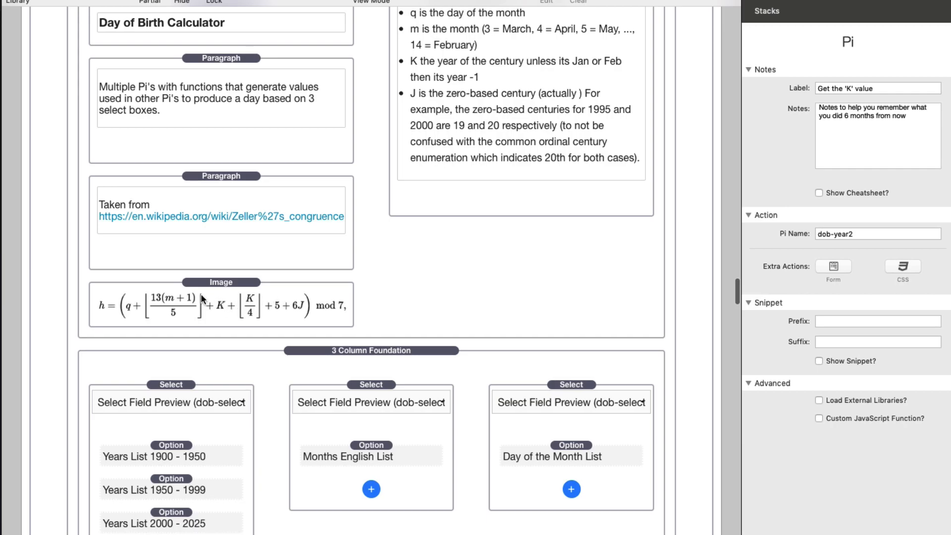
scroll(341, 335, "down", 15)
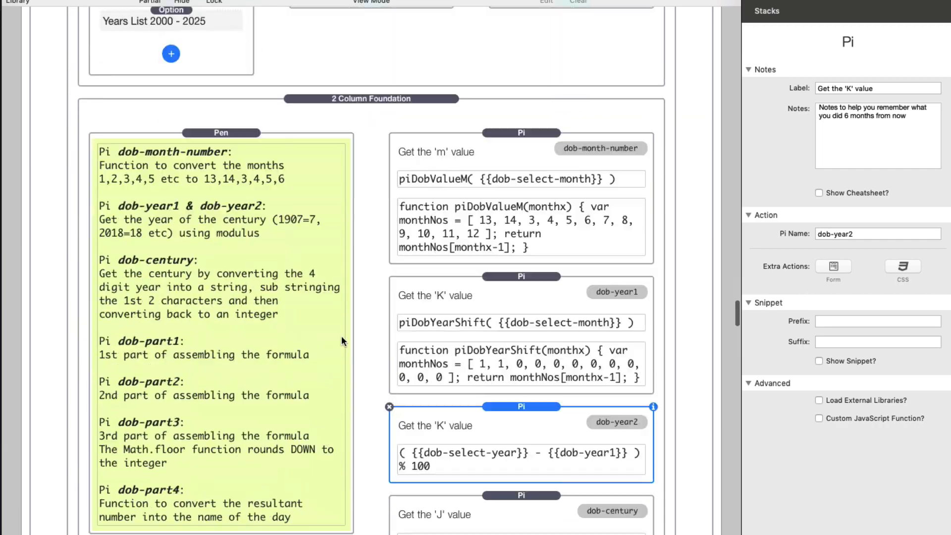
scroll(470, 432, "down", 10)
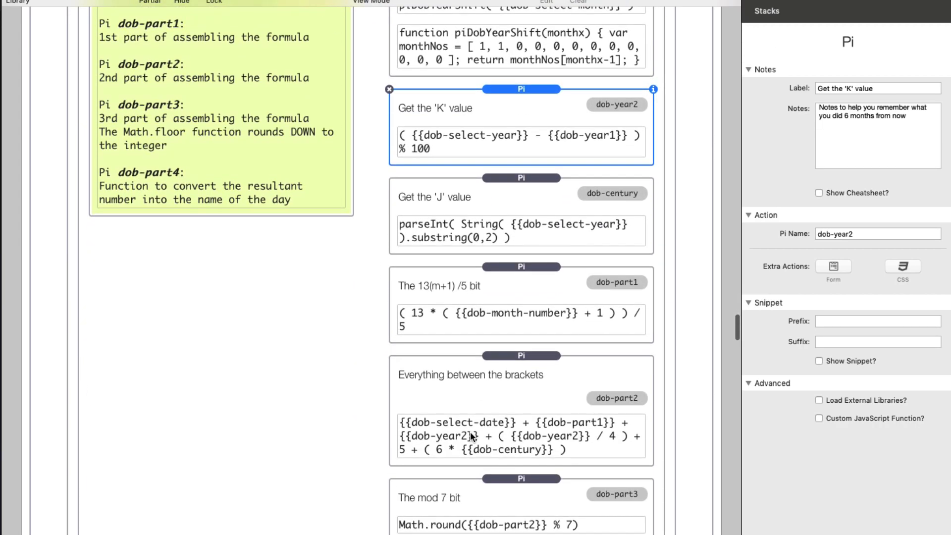
Examine how dob-part2, dob-part3 and dob-part4 combine the values, apply mod 7 and convert the number into the day name.
left_click(503, 316)
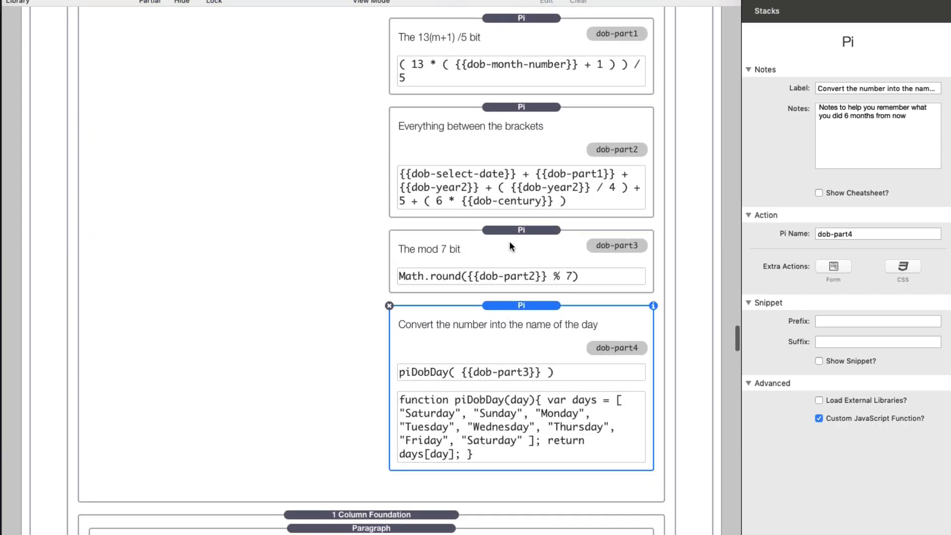
left_click(513, 132)
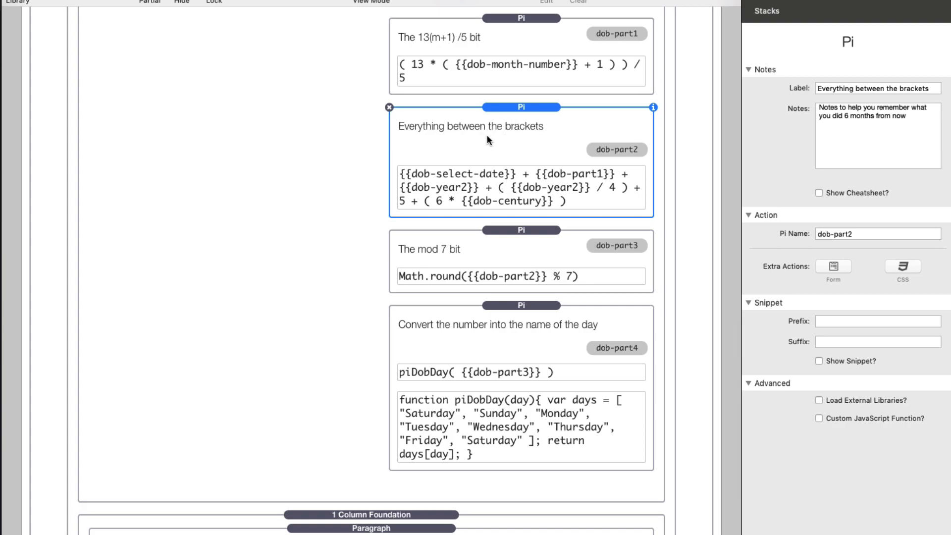
left_click(515, 328)
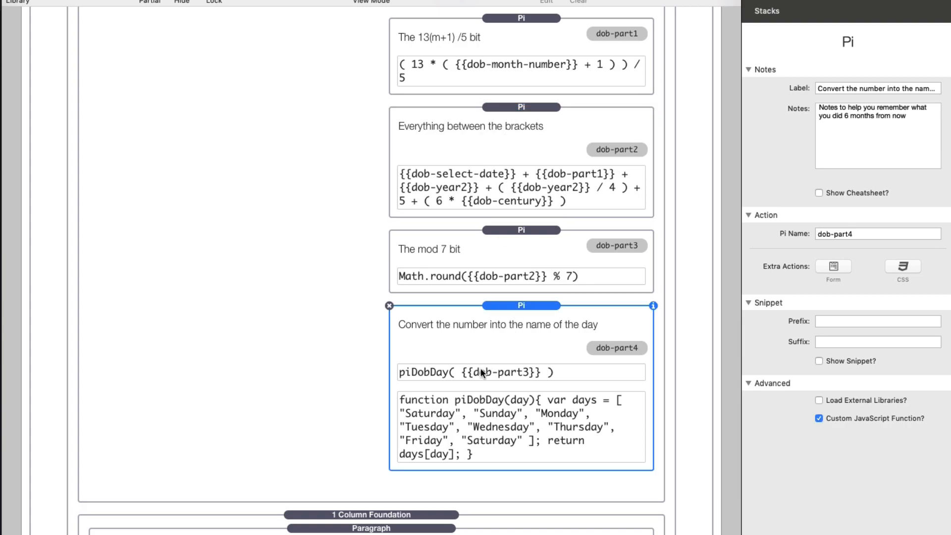
left_click(509, 235)
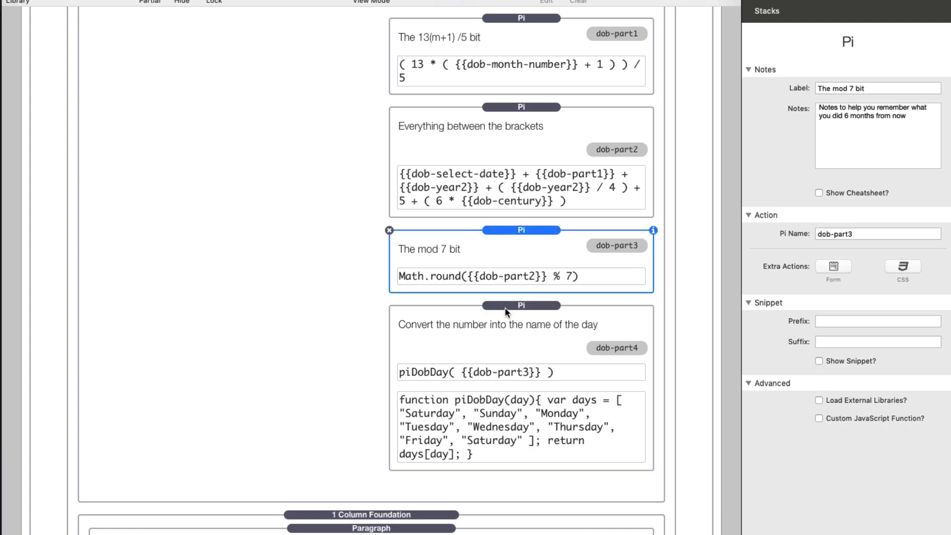
left_click(494, 319)
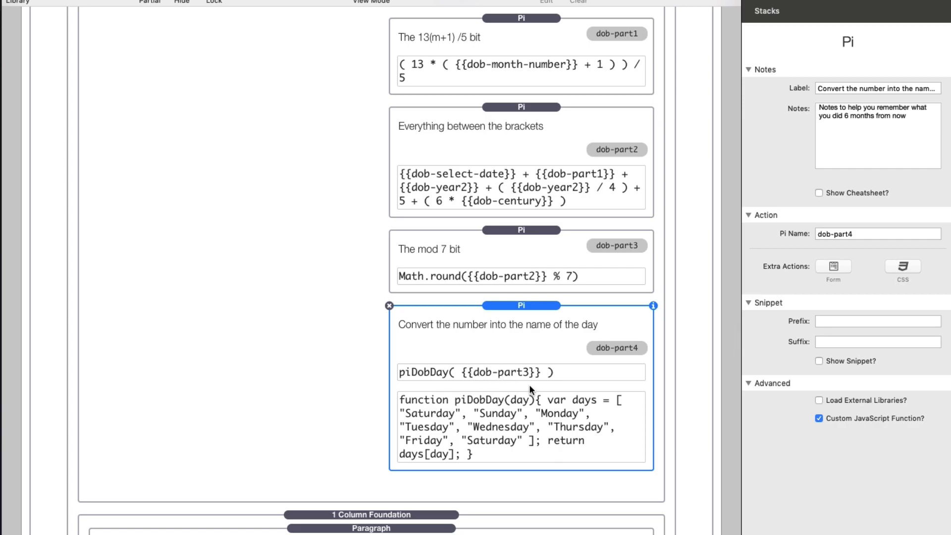
Revisit the dob-year1, dob-year2 and dob-century Pi stacks that supply the 'K' and 'J' values.
scroll(524, 258, "up", 5)
scroll(524, 259, "up", 4)
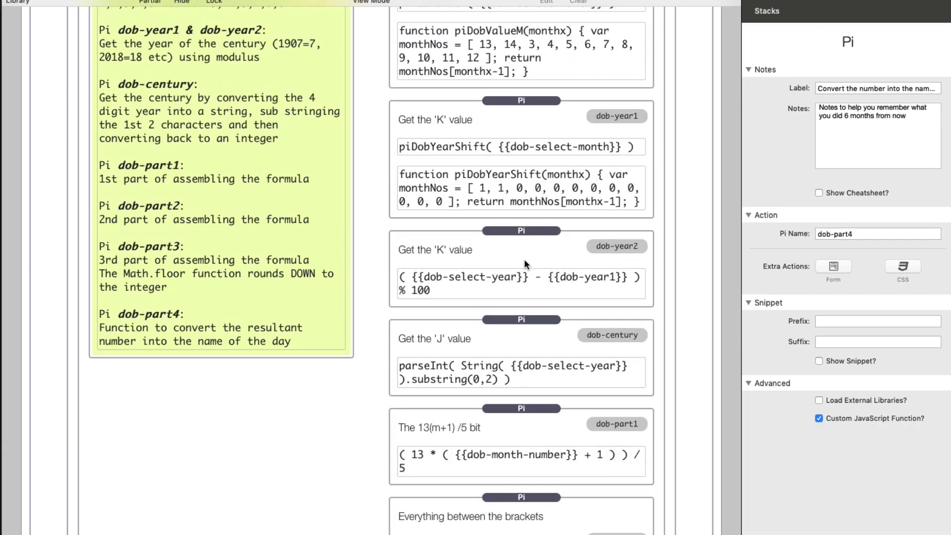
scroll(507, 213, "up", 2)
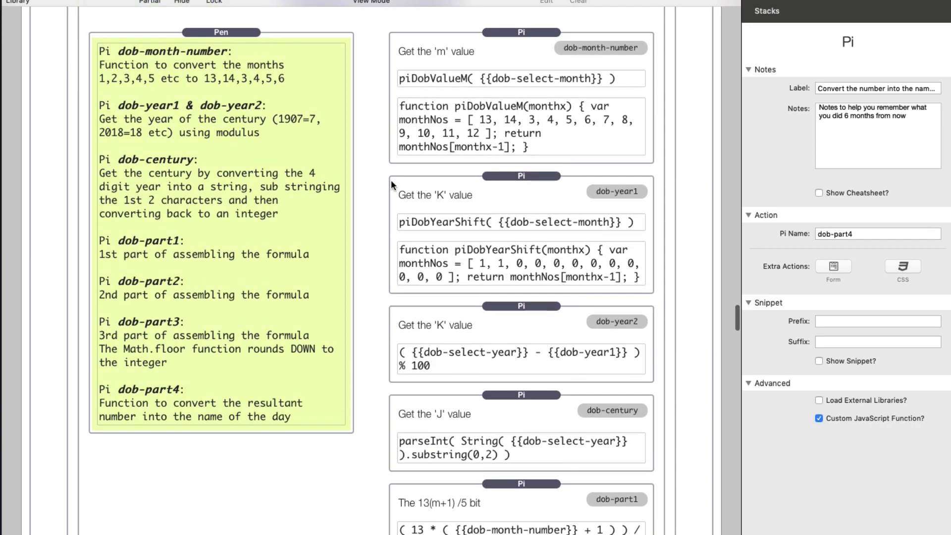
left_click(461, 191)
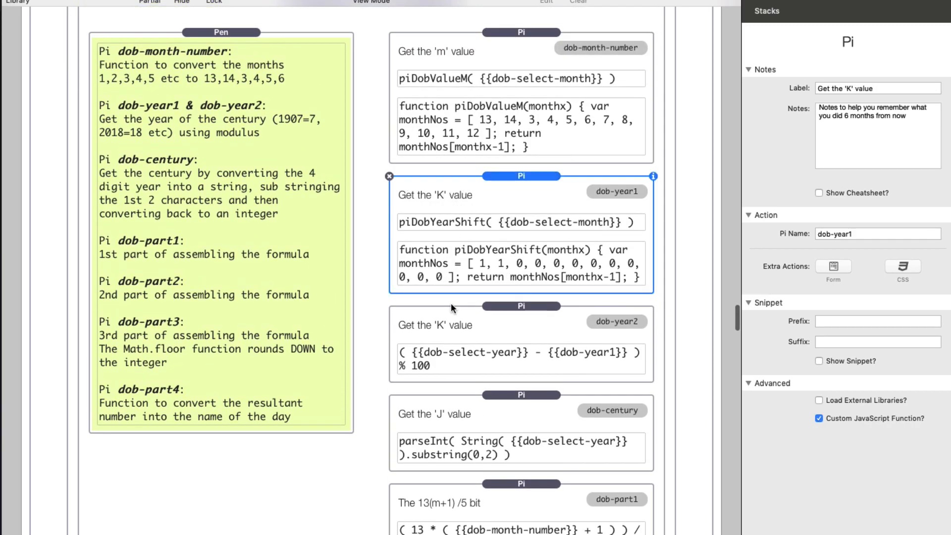
left_click(462, 329)
scroll(462, 329, "down", 2)
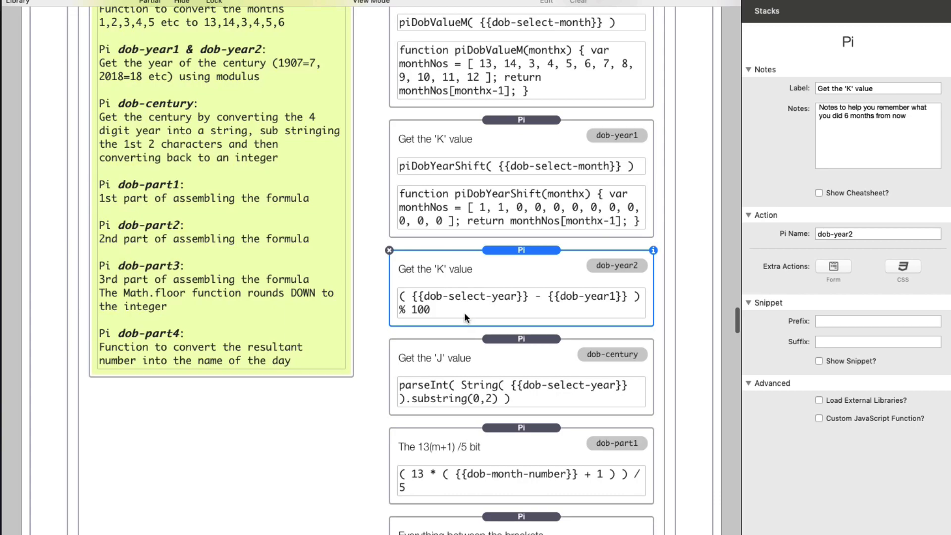
left_click(455, 356)
Trace the Day of Birth Calculator from its three select boxes to the dob-part4 Pi that returns the day name.
scroll(443, 364, "up", 4)
scroll(442, 361, "up", 15)
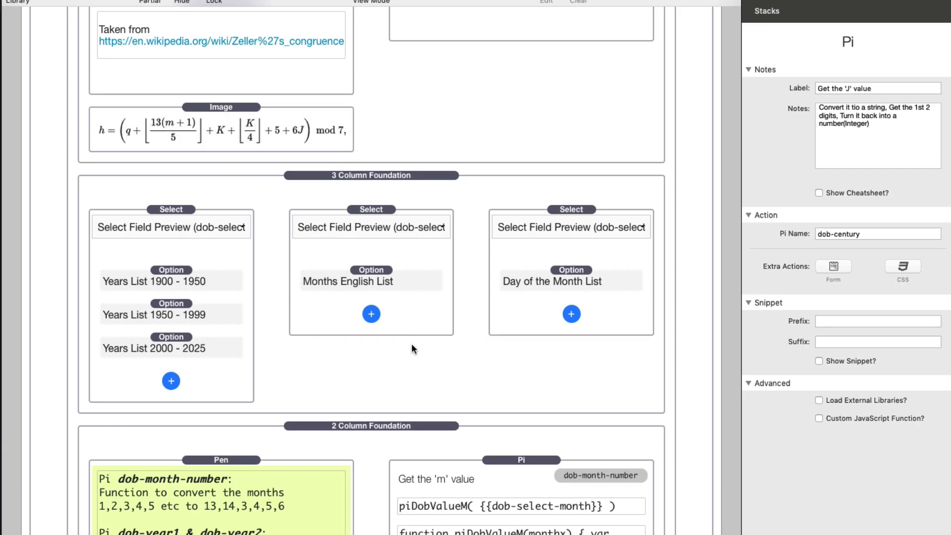
scroll(412, 345, "down", 15)
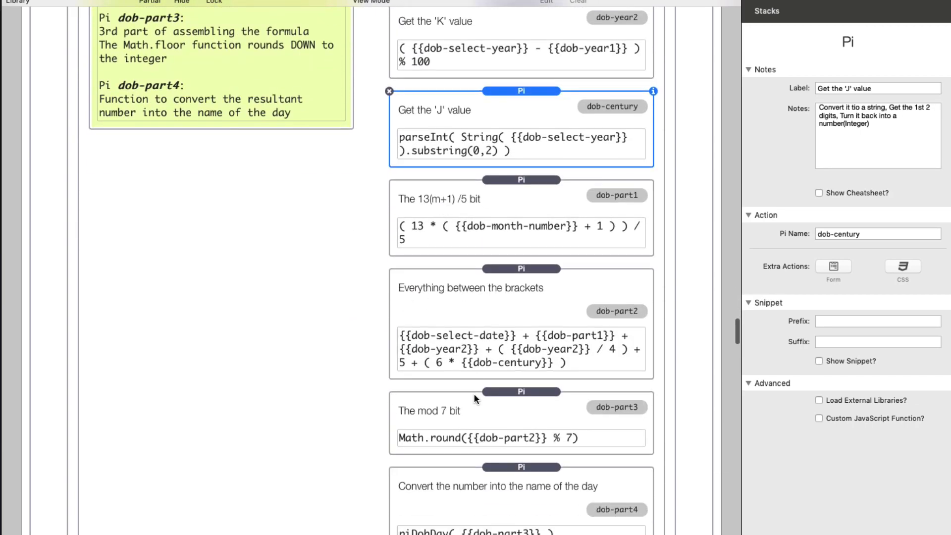
scroll(473, 396, "down", 3)
scroll(473, 396, "down", 3)
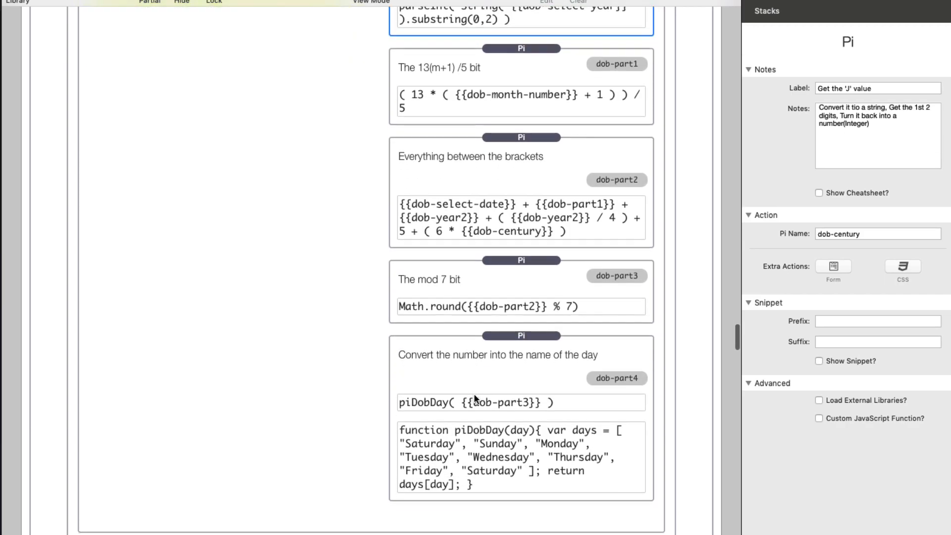
left_click(506, 372)
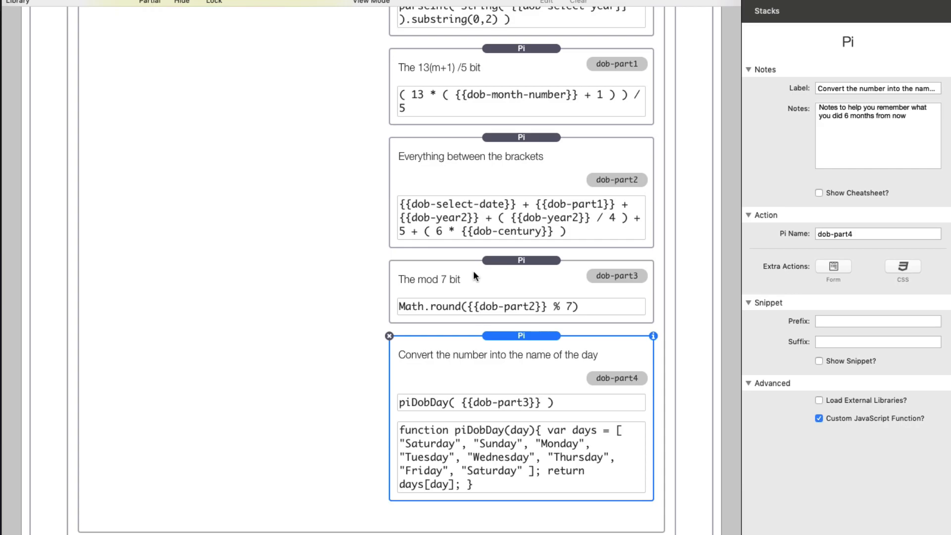
scroll(474, 270, "up", 10)
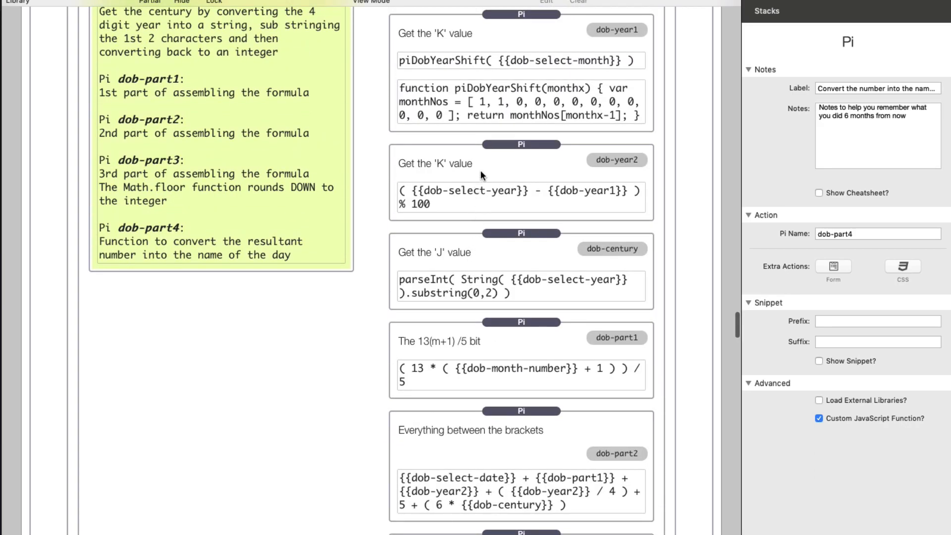
Preview the page and test Demo 9 by setting its hue slider to 270 and its saturation slider to 14.
scroll(481, 174, "down", 6)
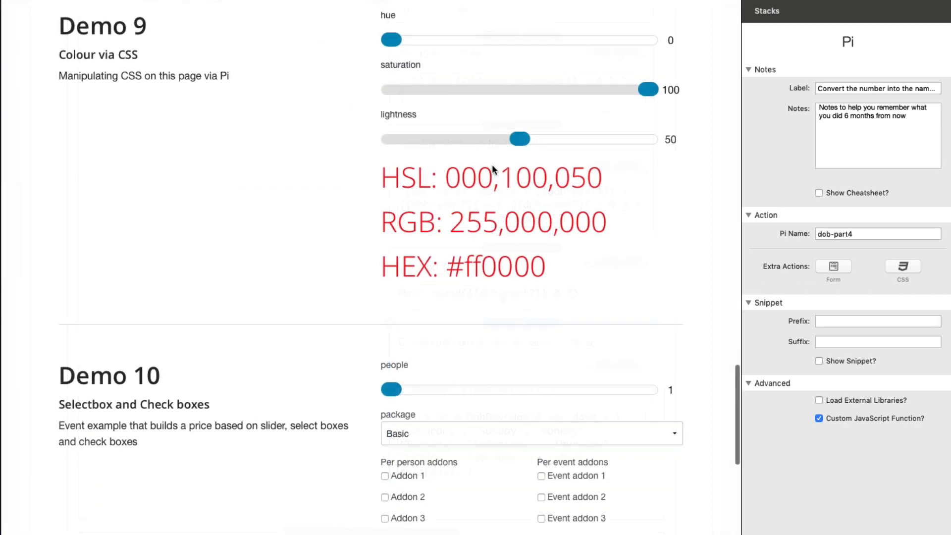
scroll(492, 168, "up", 2)
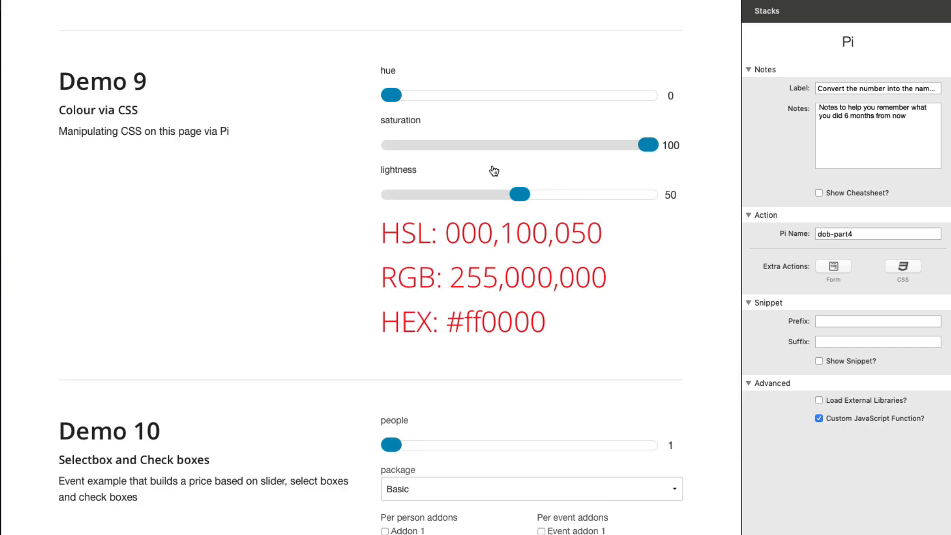
left_click_drag(394, 96, 585, 109)
left_click_drag(648, 145, 420, 139)
scroll(437, 242, "down", 1)
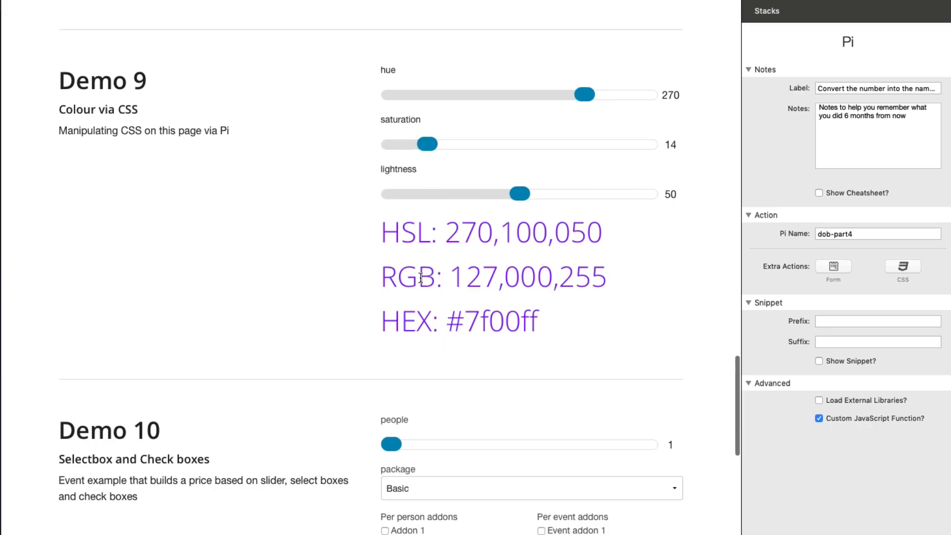
Inspect the HSL output in Demo 9 and highlight its RGB value.
double_click(485, 233)
left_click(479, 273)
left_click_drag(450, 275, 638, 277)
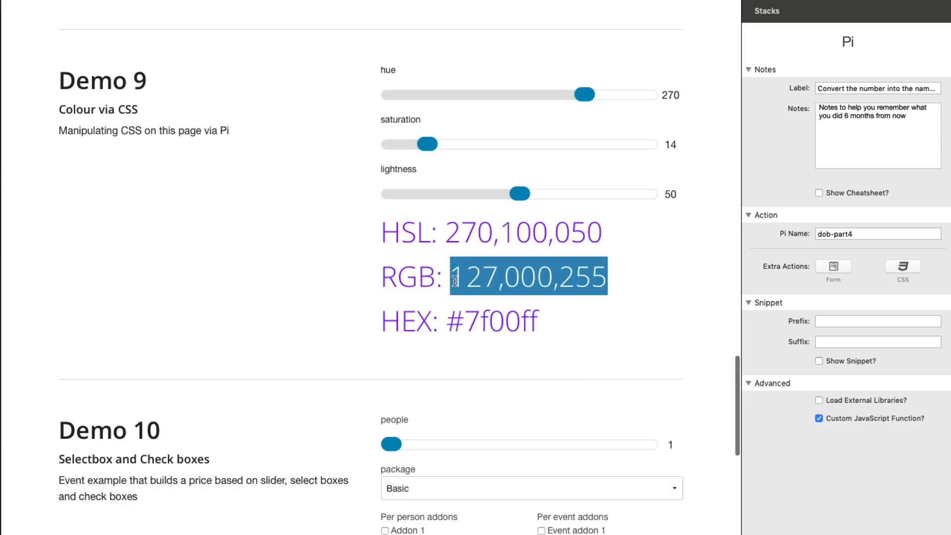
Return to edit mode and examine the field names of the hue, saturation and lightness sliders in Demo 9.
left_click(476, 90)
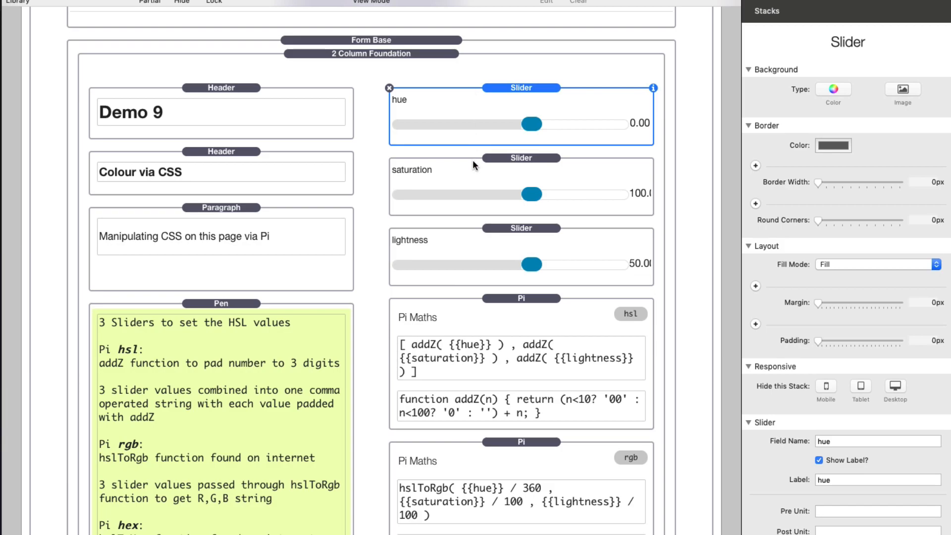
left_click(472, 173)
left_click(471, 235)
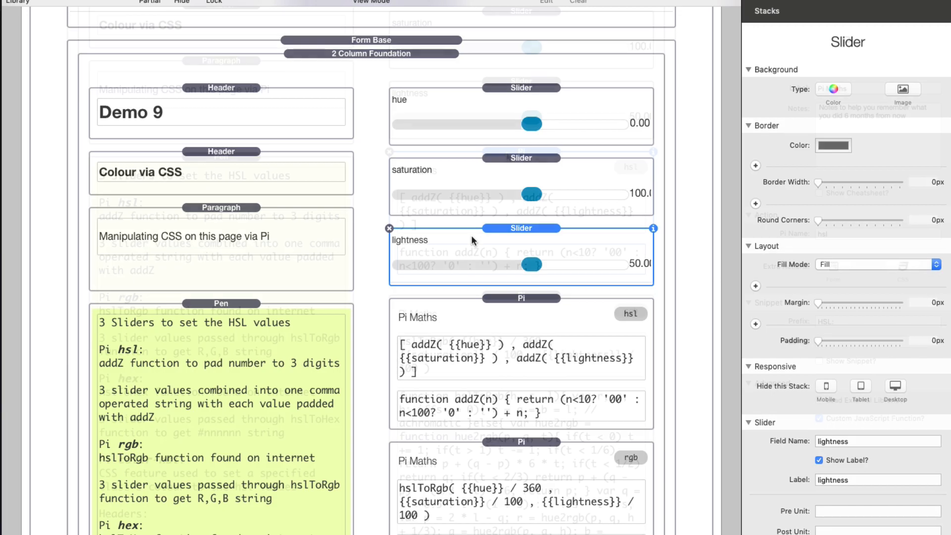
Examine the addZ function in the hsl Pi, highlighting its number-padding conditions, and close the code unchanged.
scroll(490, 198, "down", 3)
left_click(506, 152)
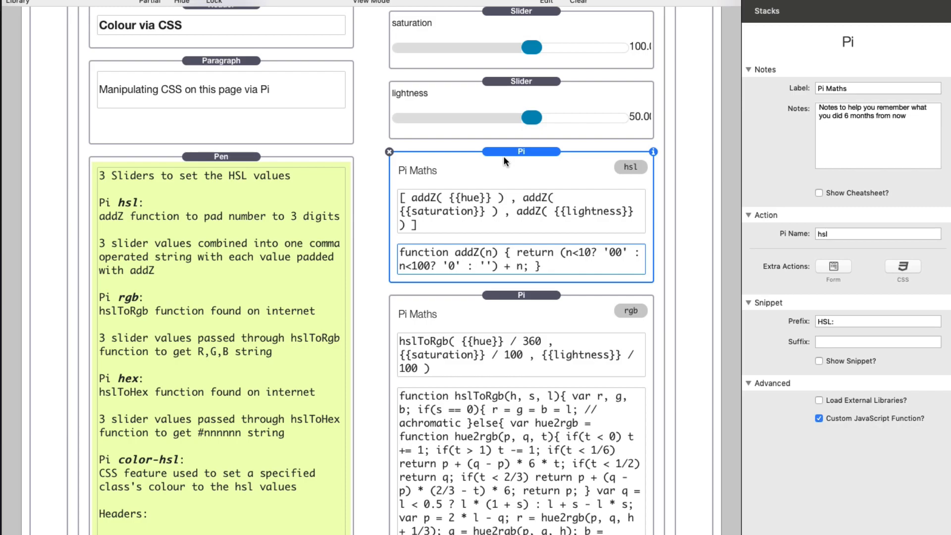
double_click(506, 252)
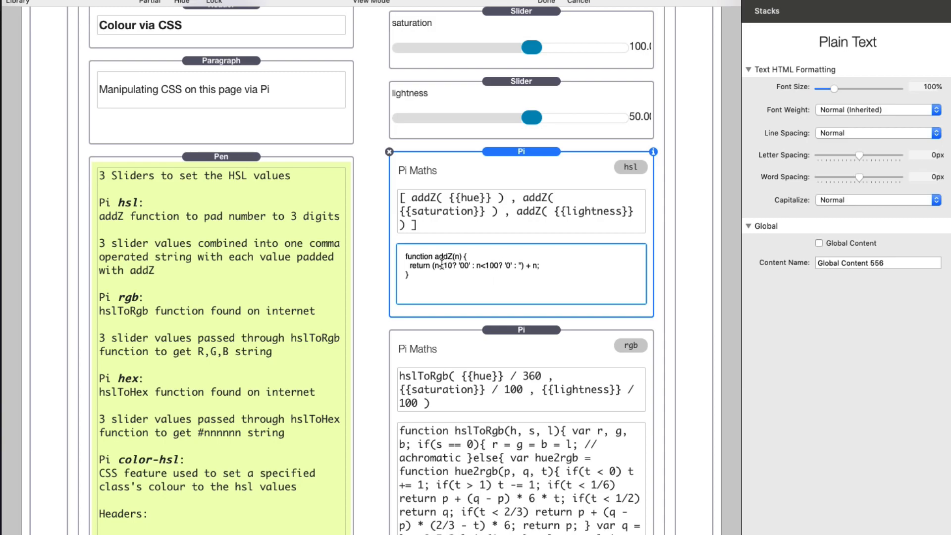
left_click_drag(460, 267, 475, 268)
double_click(507, 266)
left_click(582, 262)
left_click(528, 162)
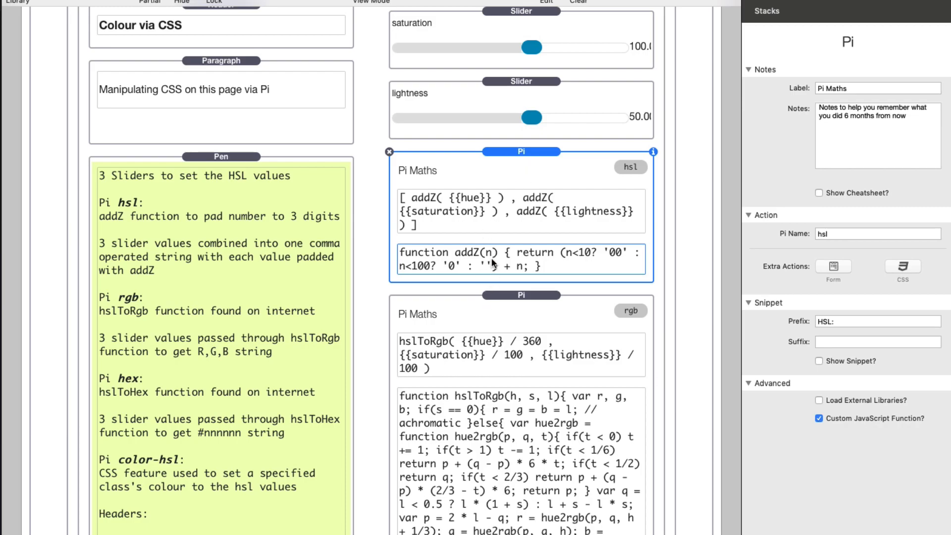
Inspect the rgb Pi's hslToRgb function and the call that passes it the hue, saturation and lightness values.
left_click(495, 302)
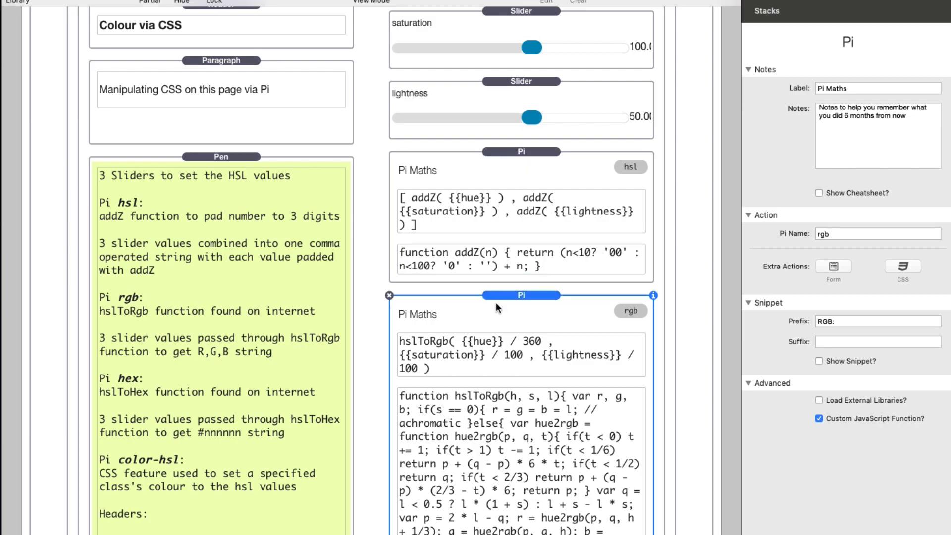
scroll(496, 303, "down", 3)
scroll(495, 302, "down", 3)
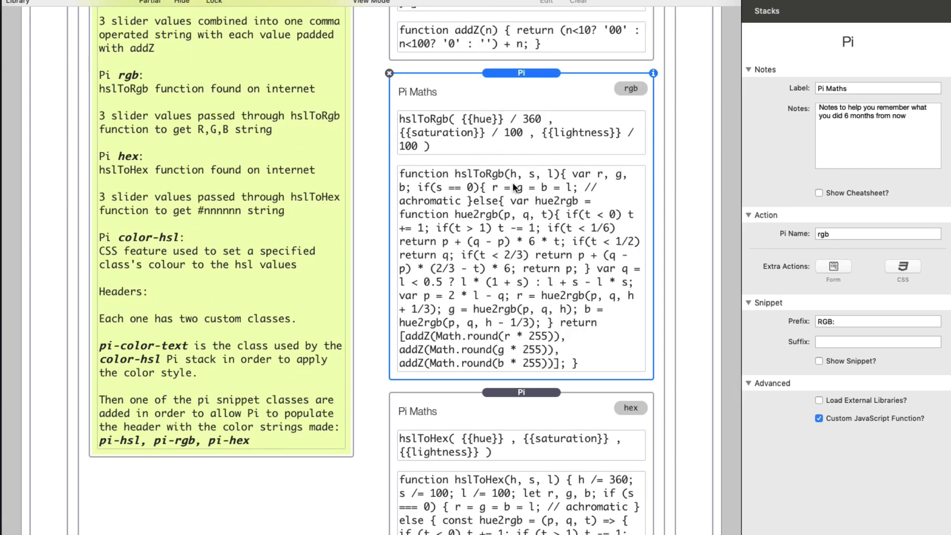
left_click(569, 204)
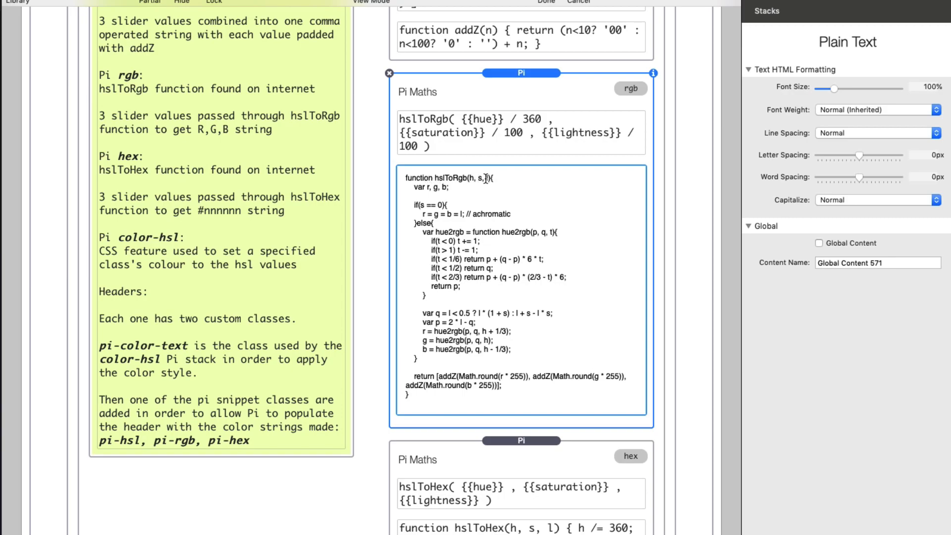
left_click(503, 138)
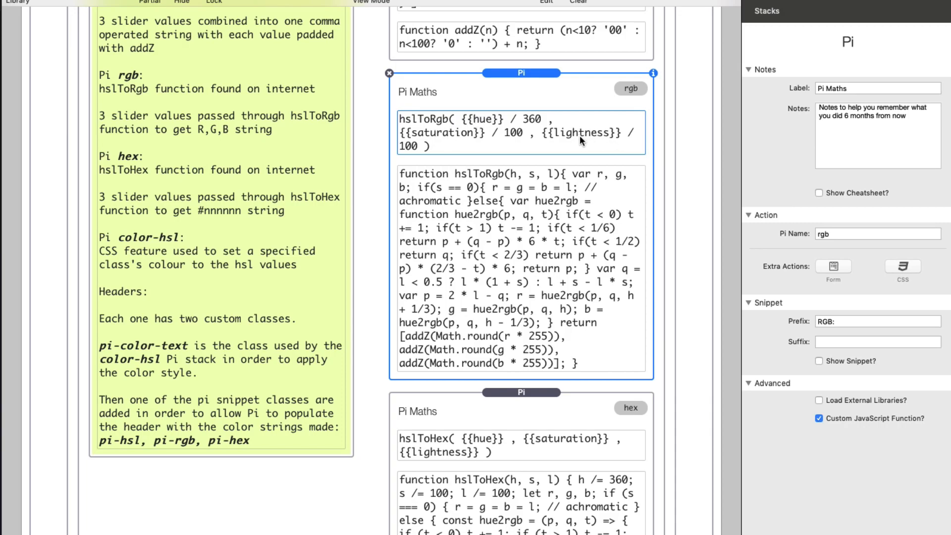
Reopen the rgb Pi's function code and highlight the whole hslToRgb function down to its return statement.
double_click(545, 224)
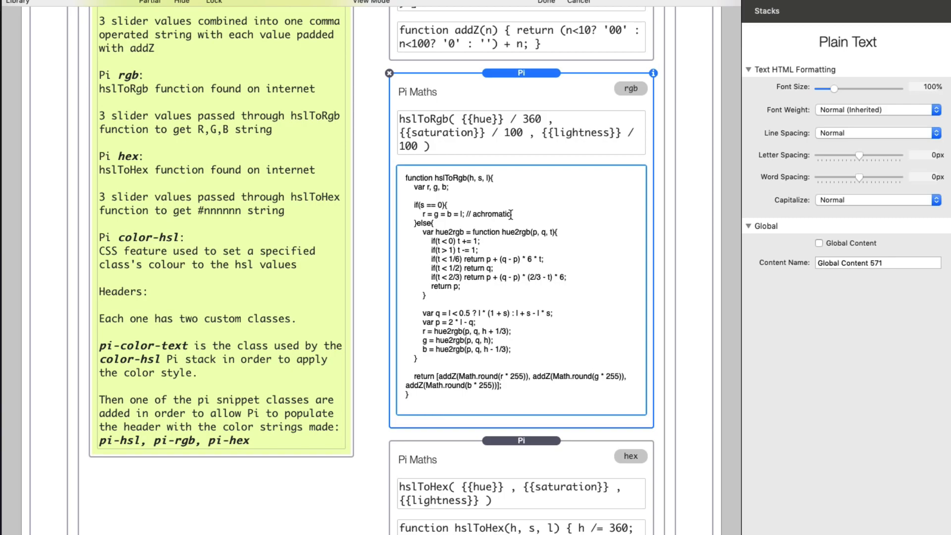
left_click_drag(405, 177, 547, 393)
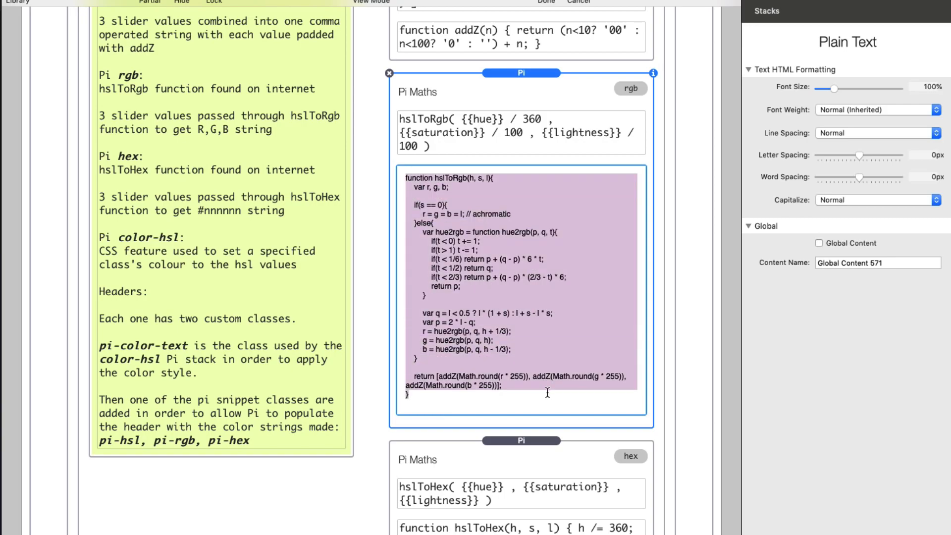
left_click(546, 386)
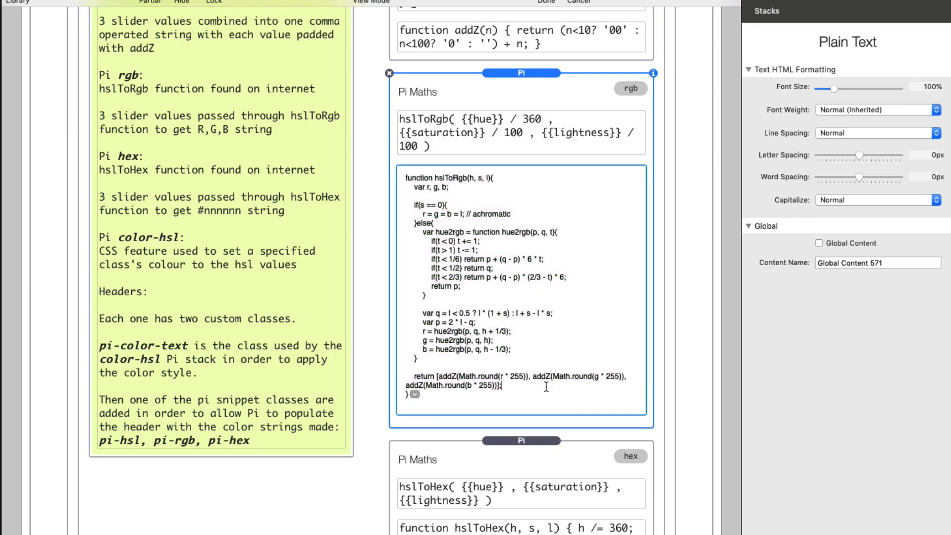